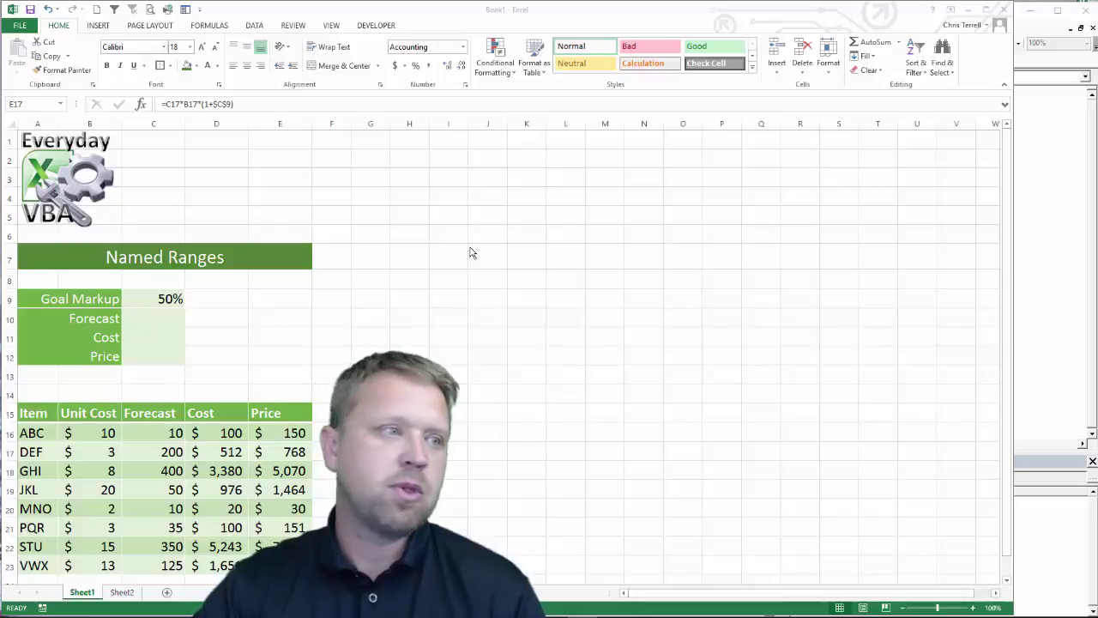
Look over the table's Goal Markup cell C9, item names and first Unit Cost
click(216, 316)
click(160, 301)
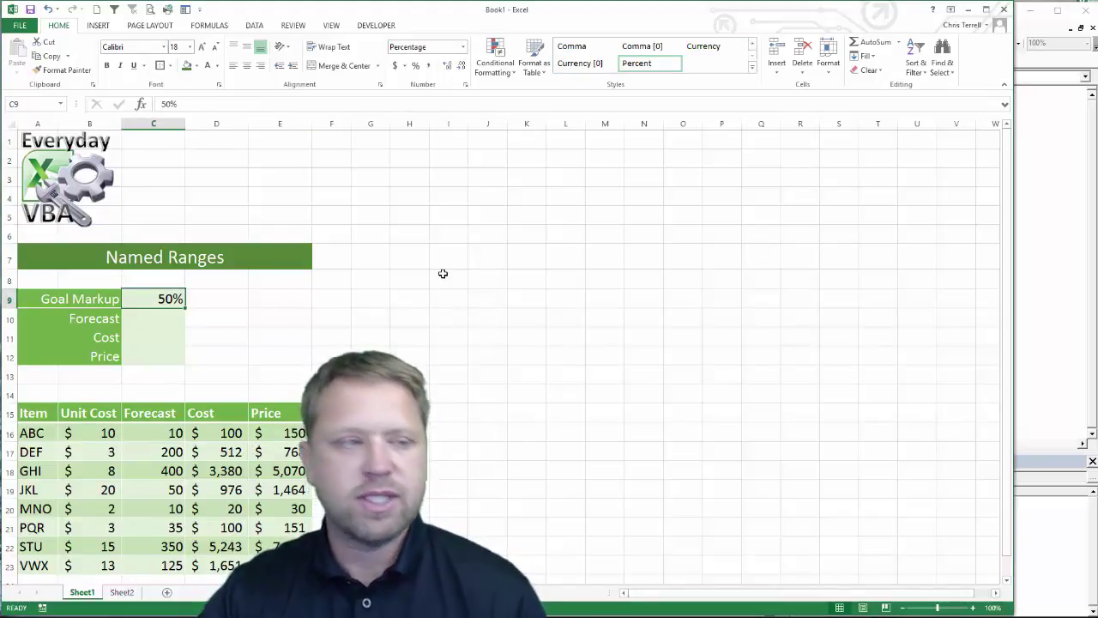
drag(28, 434, 30, 489)
click(85, 429)
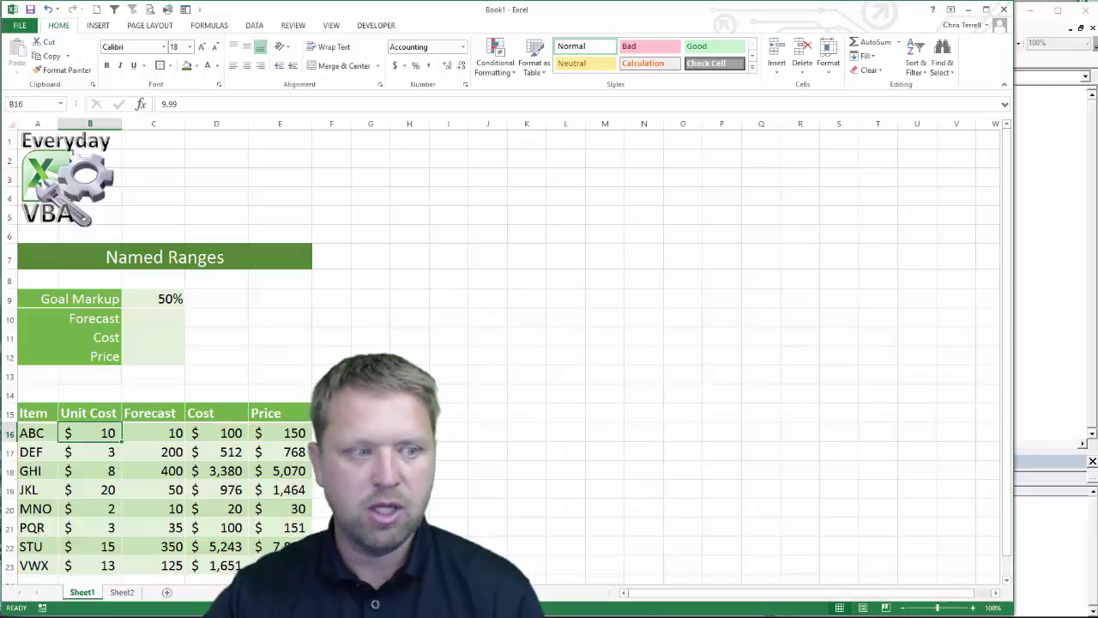
Enter 25% as the Goal Markup in C9 so ABC reprices to 125
click(153, 306)
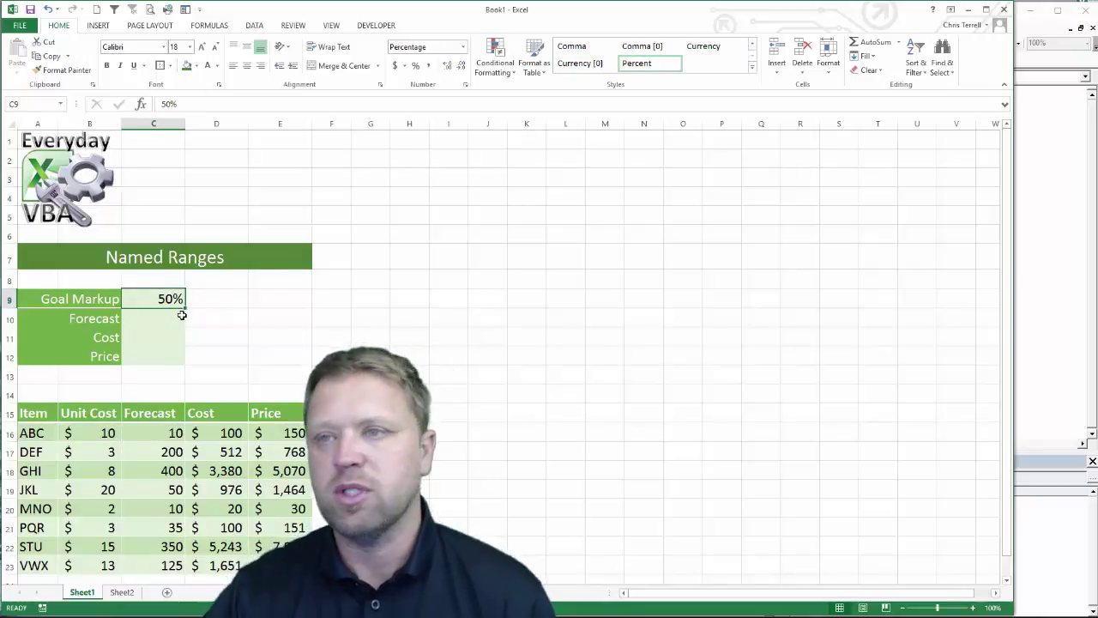
text(.)
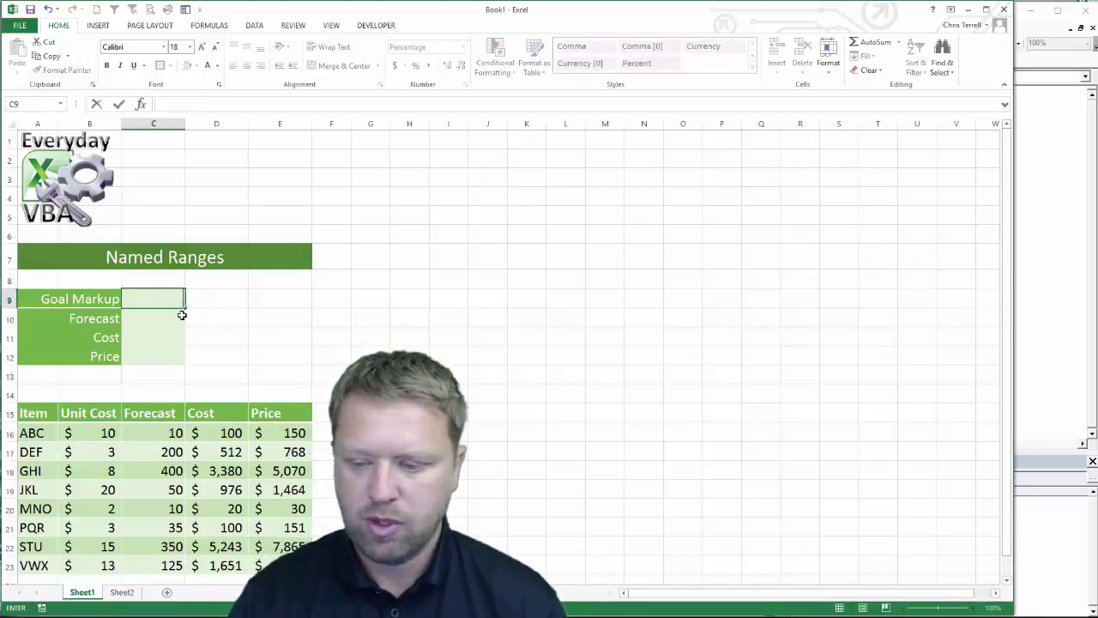
text(5)
key(Return)
key(Up)
text(25)
key(Return)
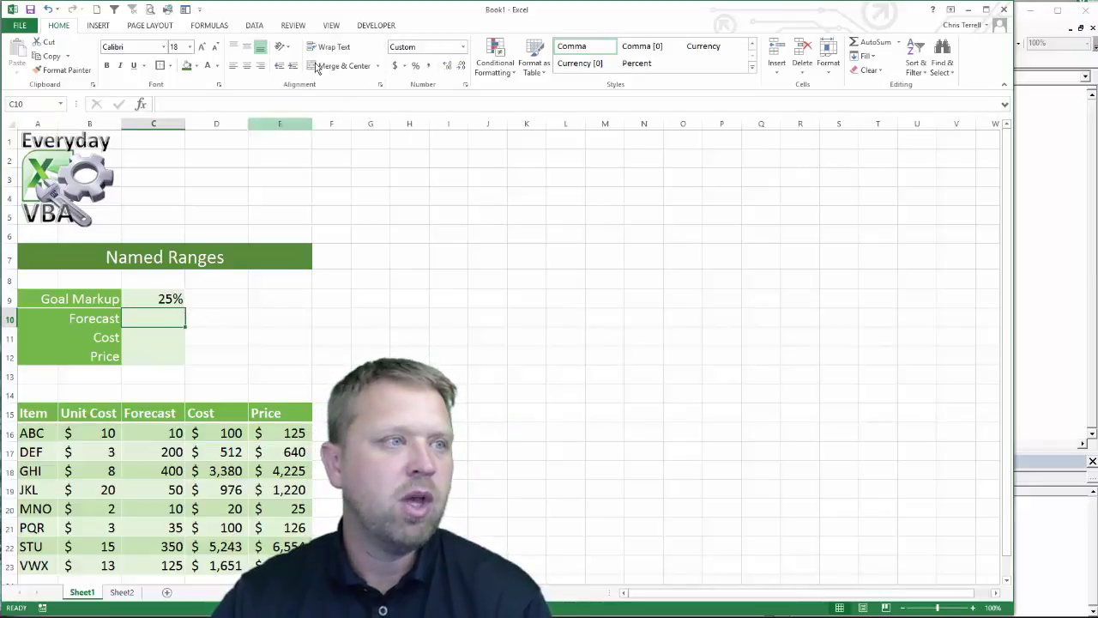
Create the name Goal_Markup referring to =Sheet1!$C$9 in Name Manager
click(209, 27)
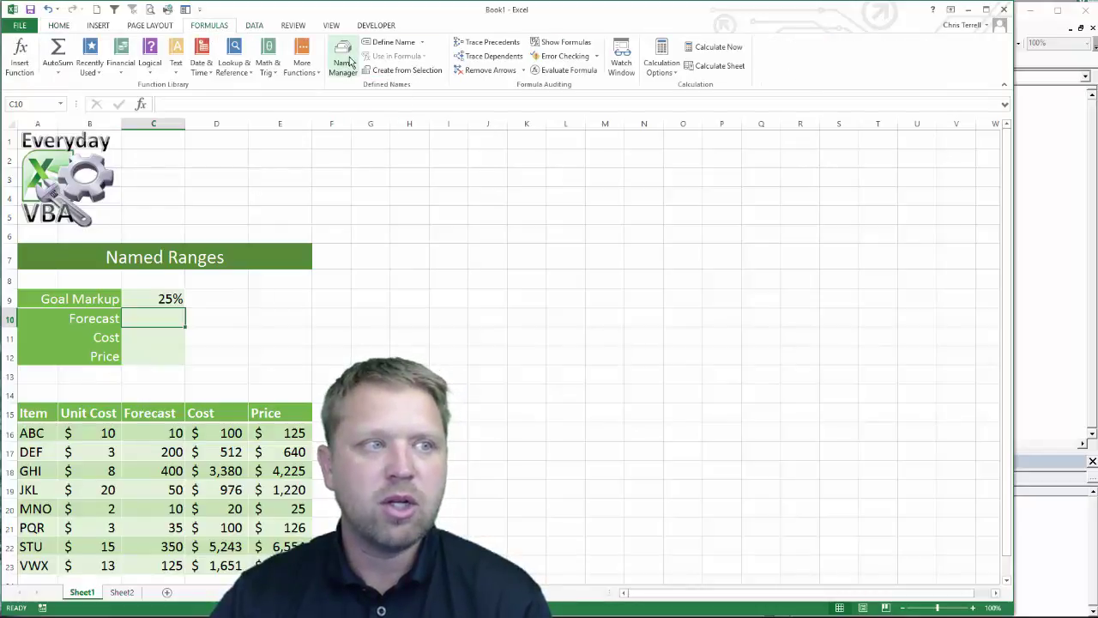
click(225, 469)
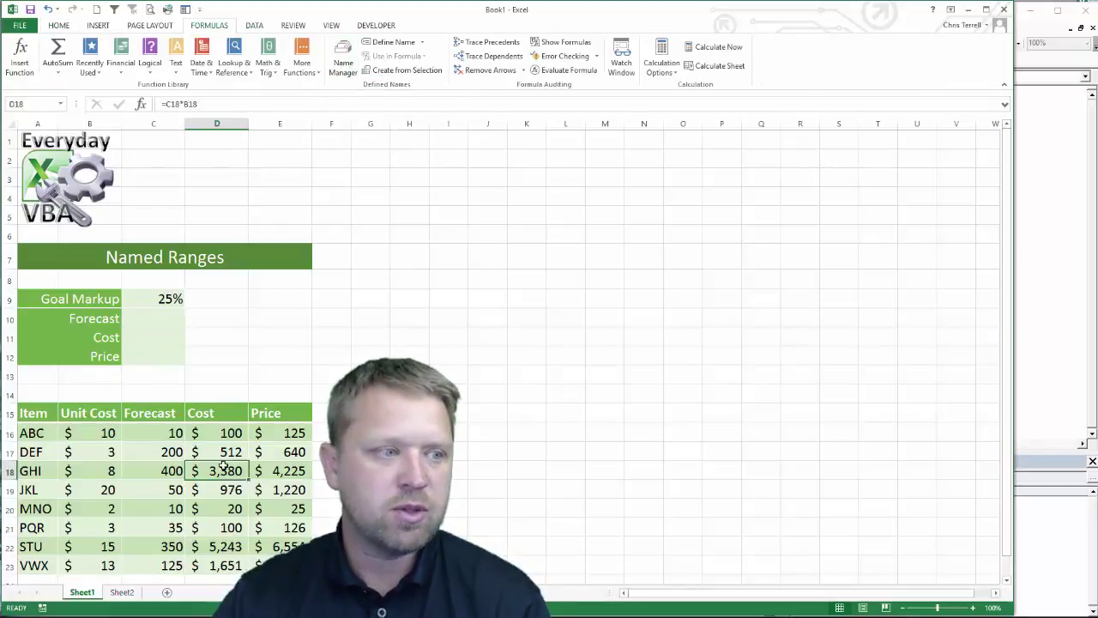
click(154, 296)
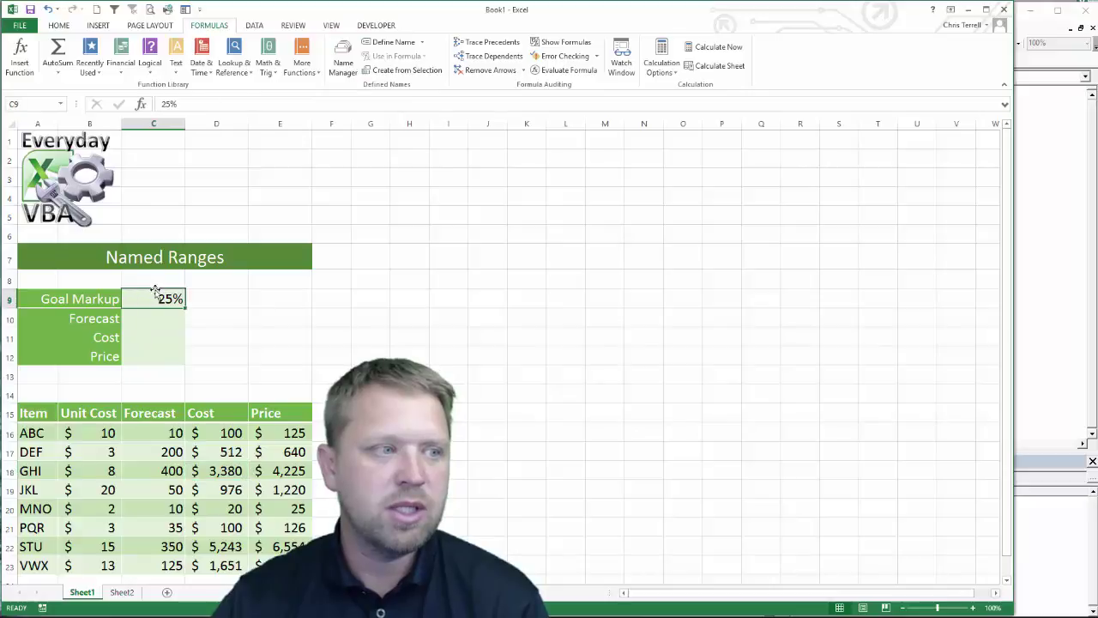
click(344, 60)
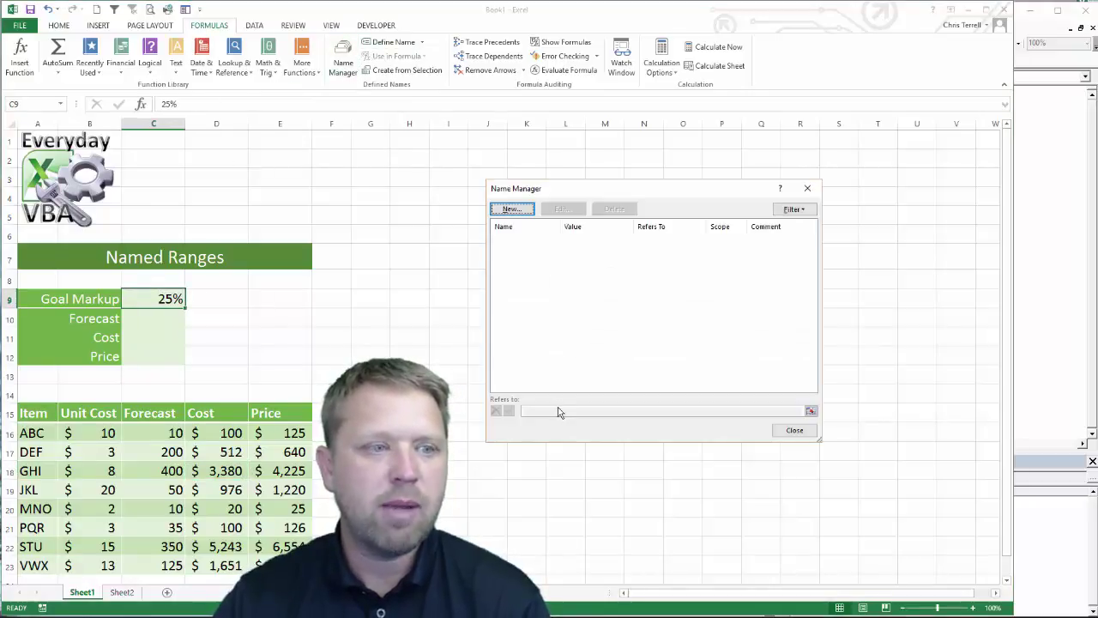
click(510, 210)
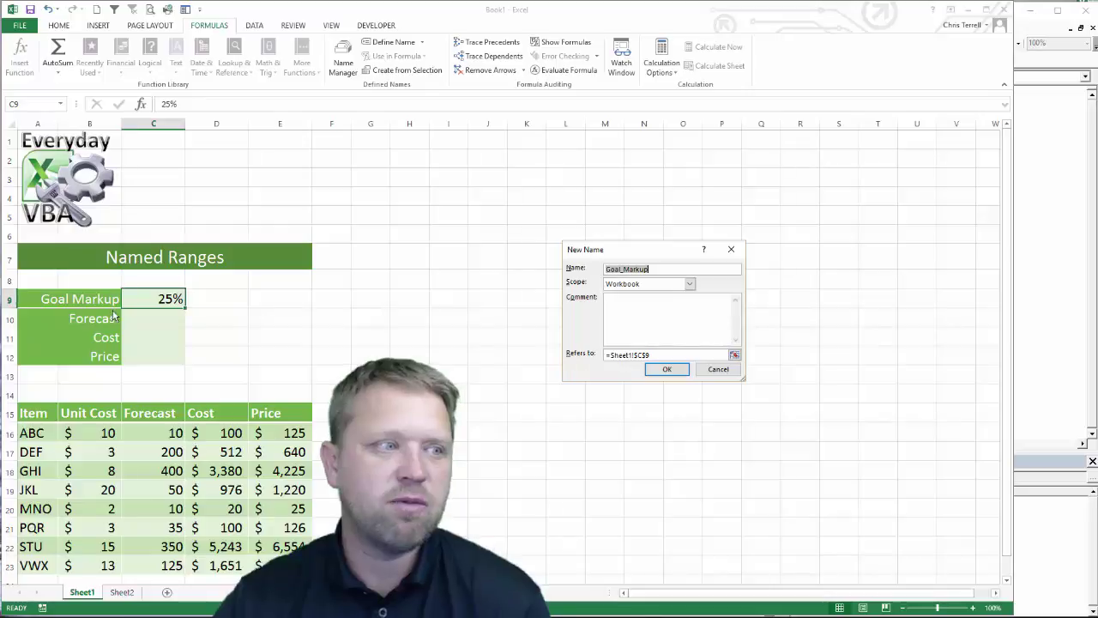
click(666, 370)
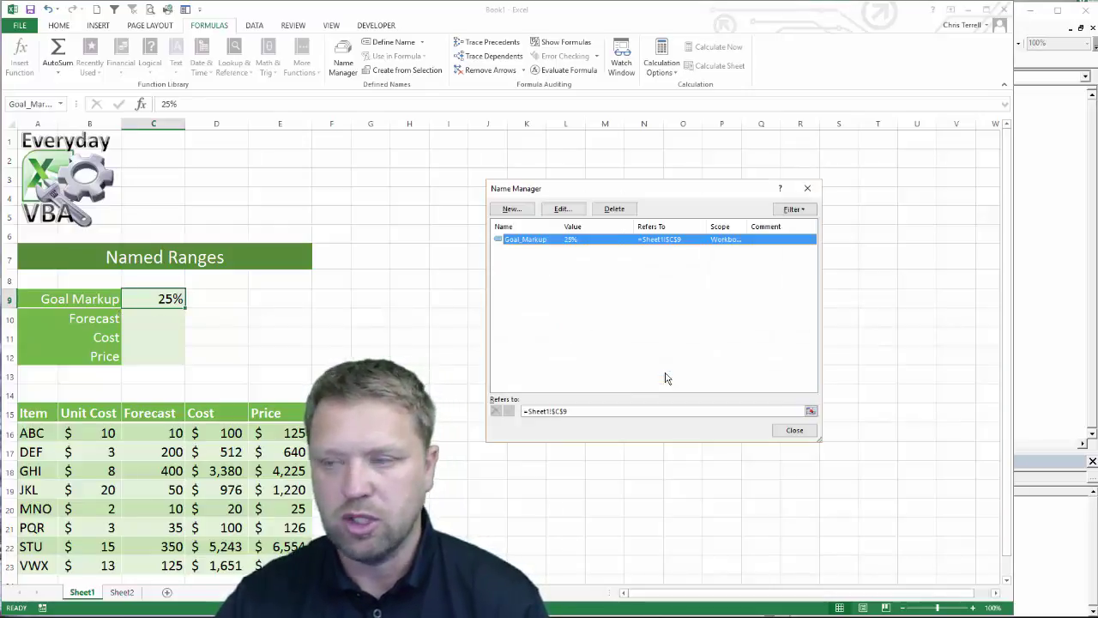
click(807, 188)
Define the name Forecast for =Sheet1!$C$16:$C$23, then select the Cost values D16:D23
drag(159, 433, 150, 563)
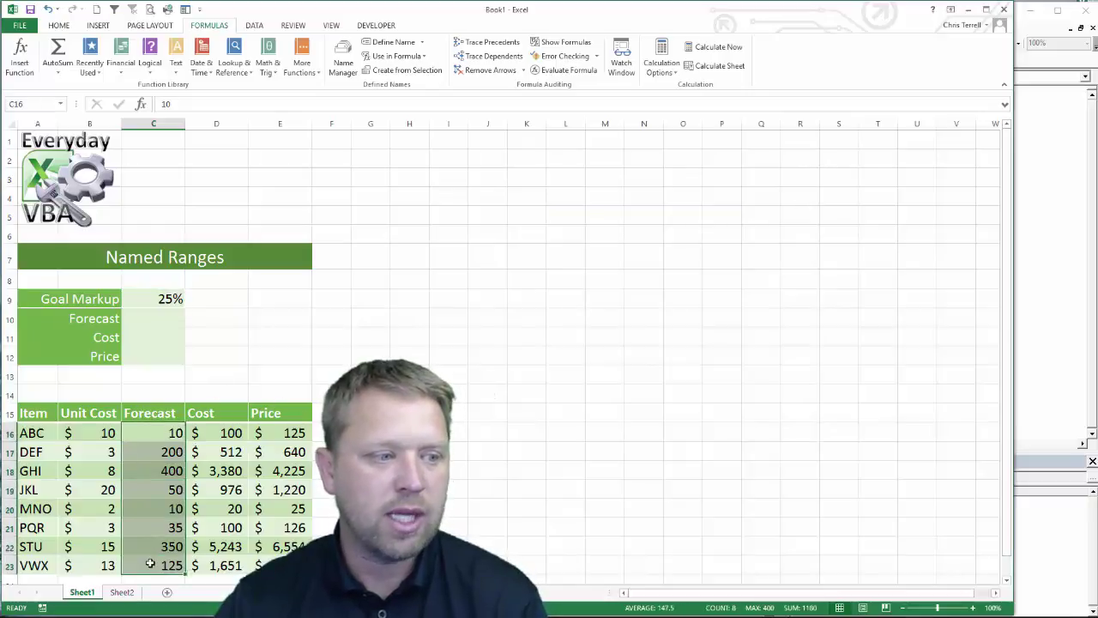
click(421, 42)
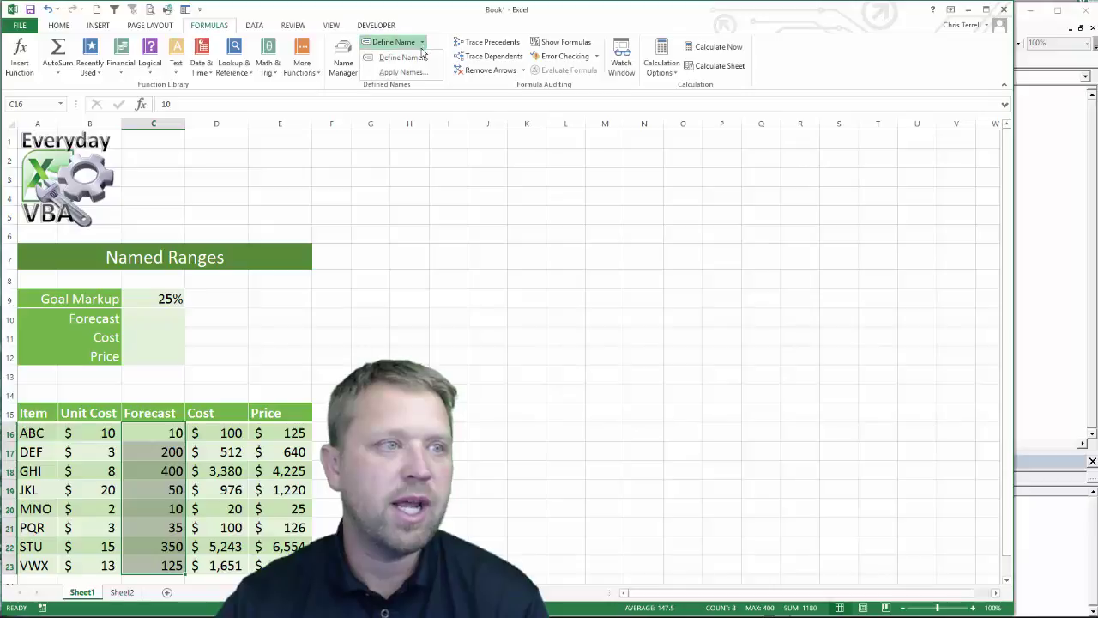
click(420, 60)
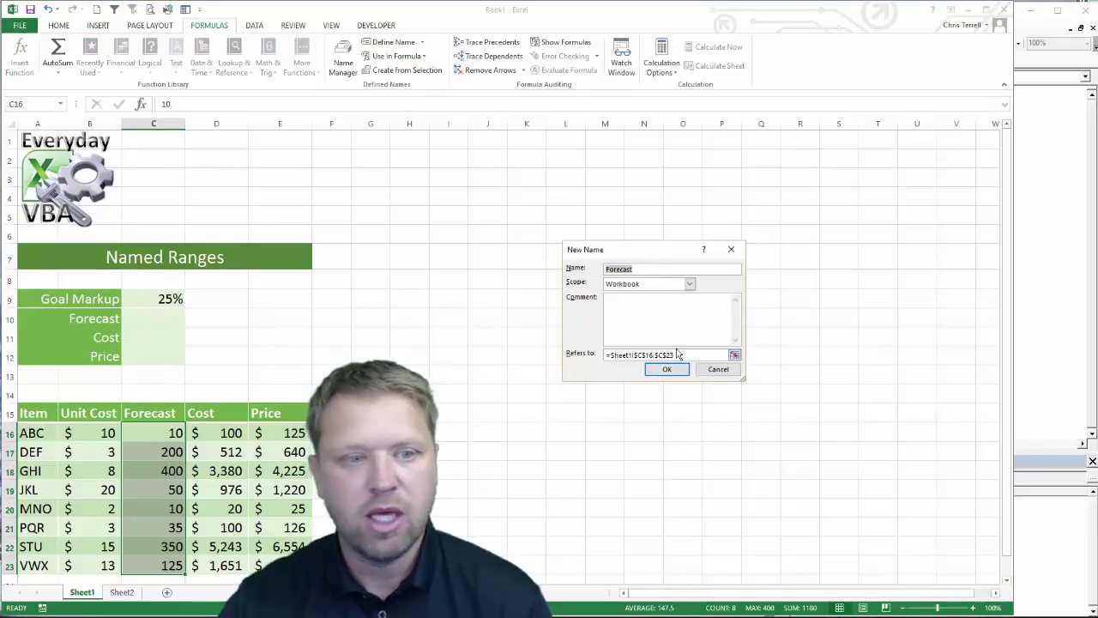
click(734, 355)
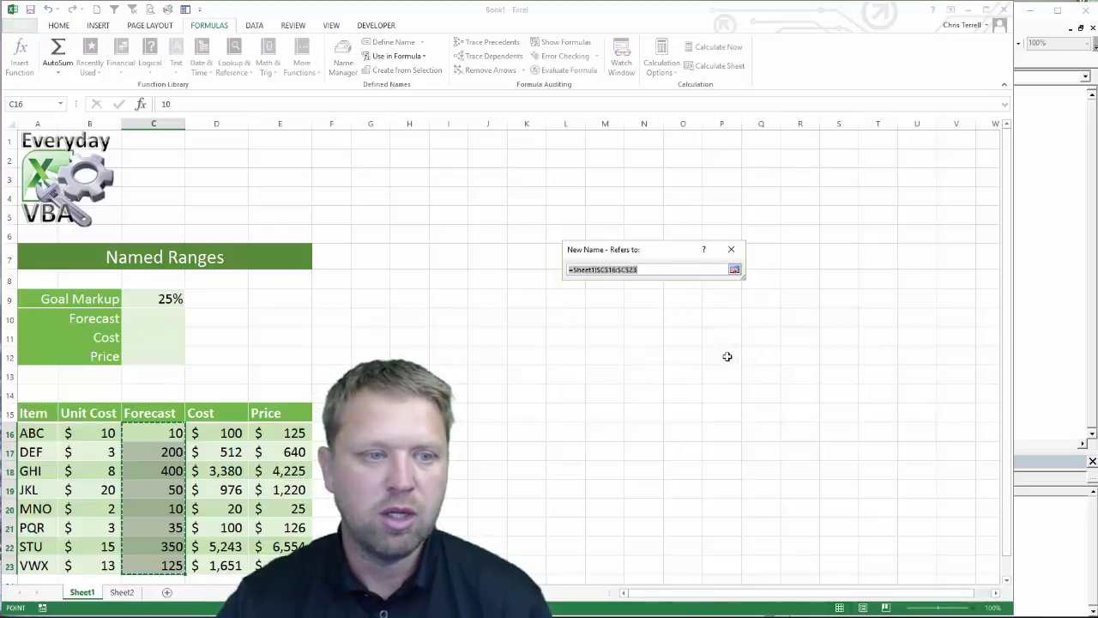
click(734, 269)
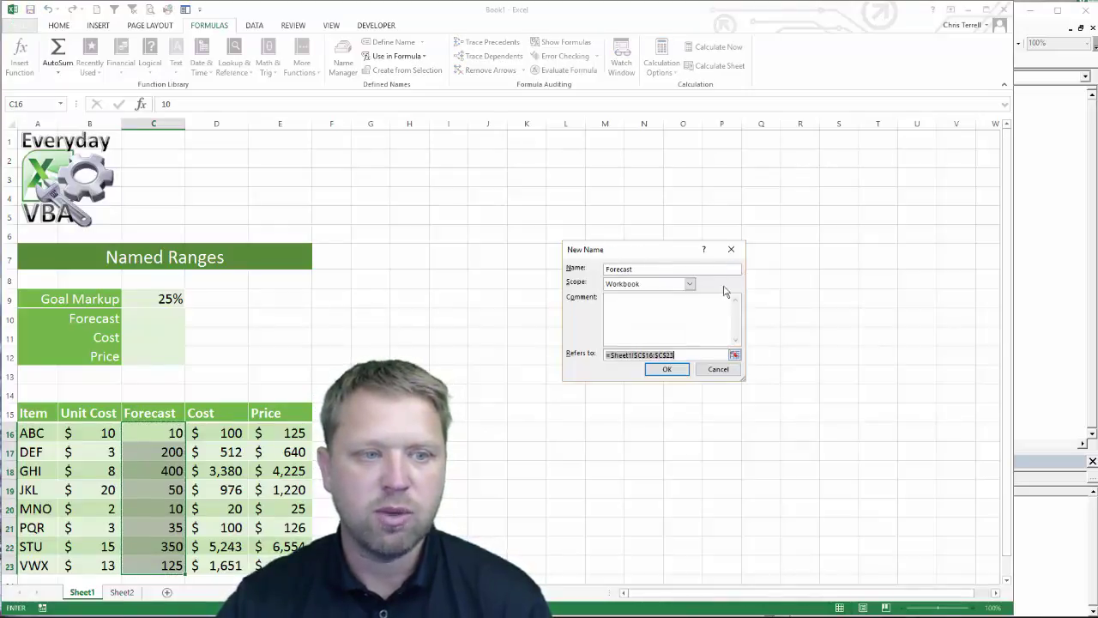
click(667, 369)
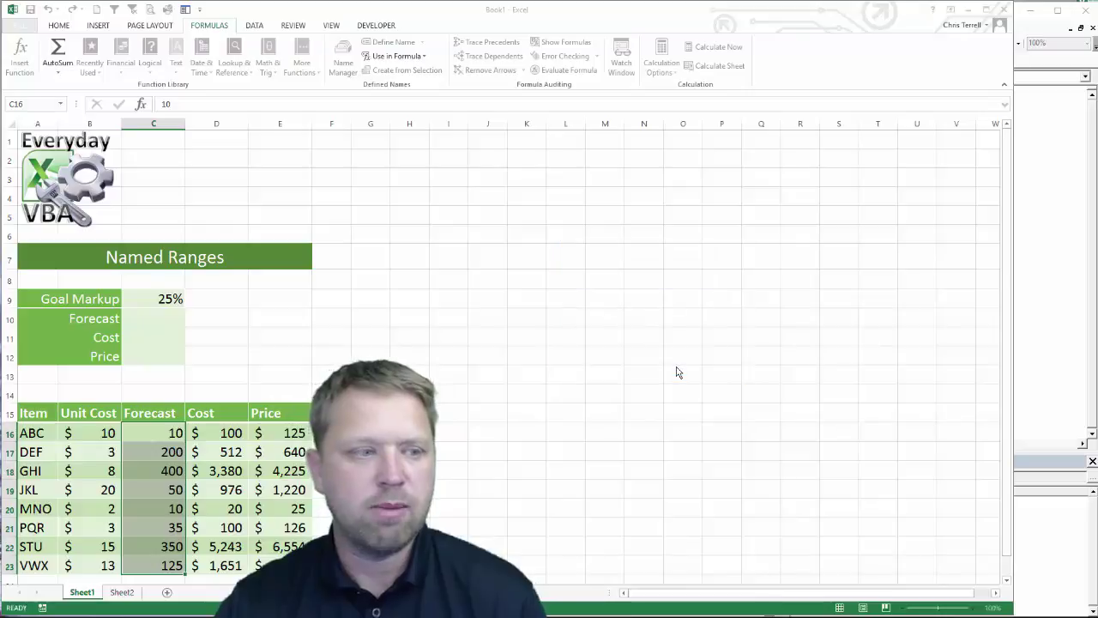
drag(215, 431, 222, 525)
click(39, 101)
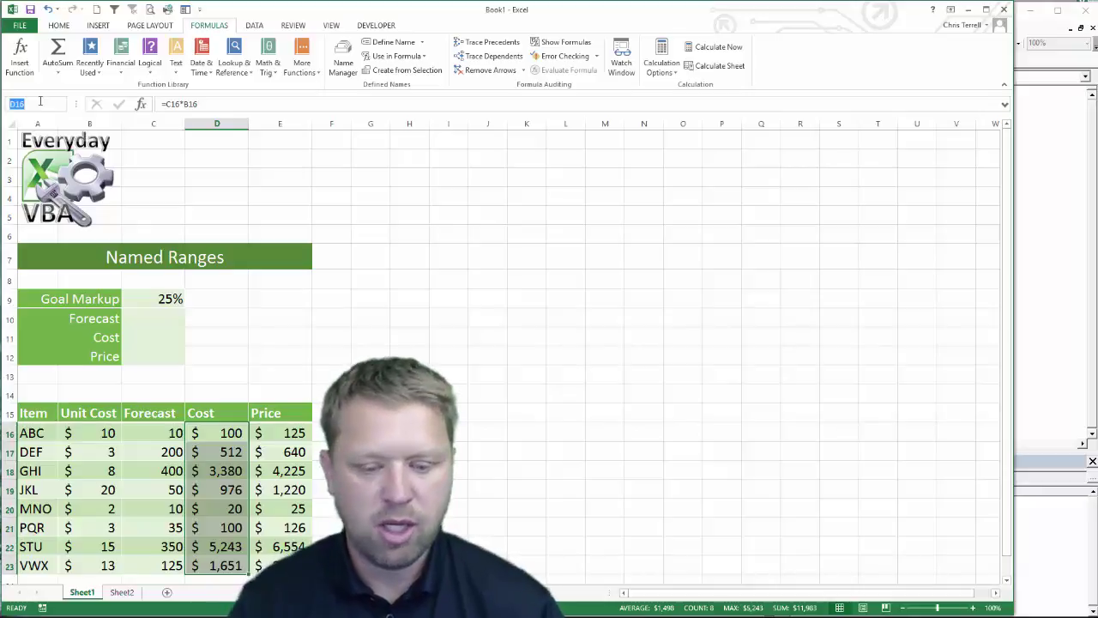
Name D16:D23 Cost via the Name Box and E16:E23 Price via Define Name, then list all names
text(Cost)
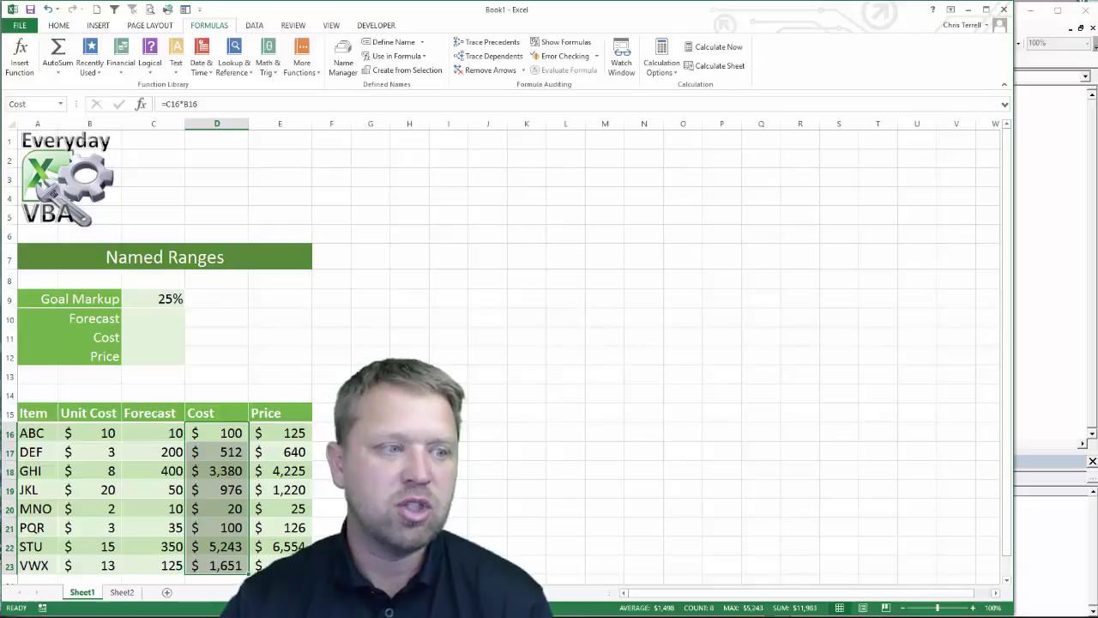
drag(292, 432, 288, 565)
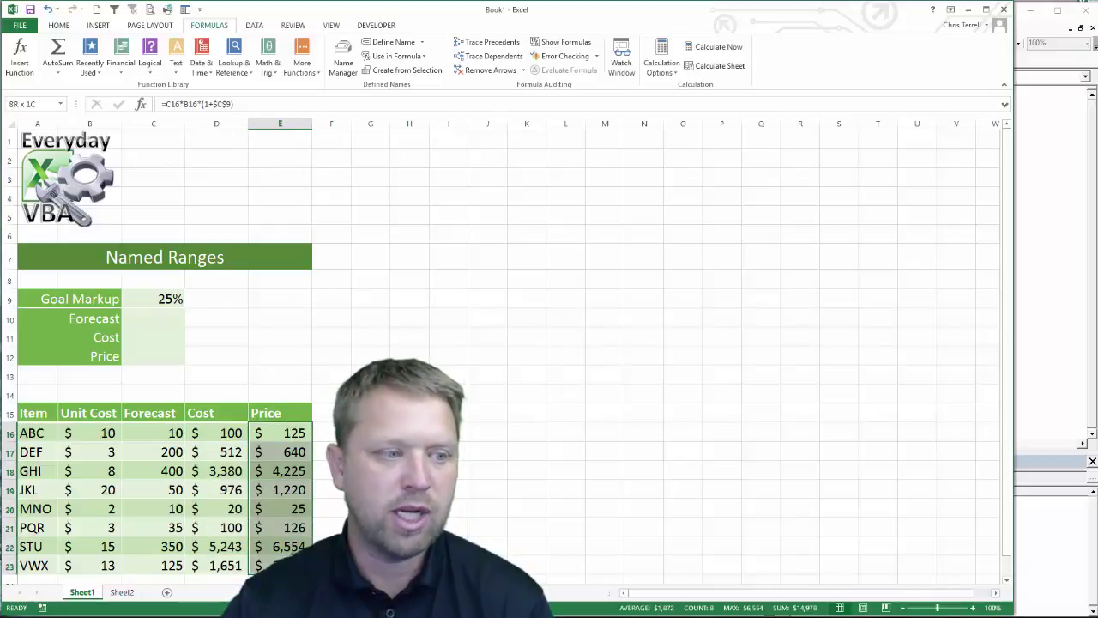
click(421, 43)
click(403, 56)
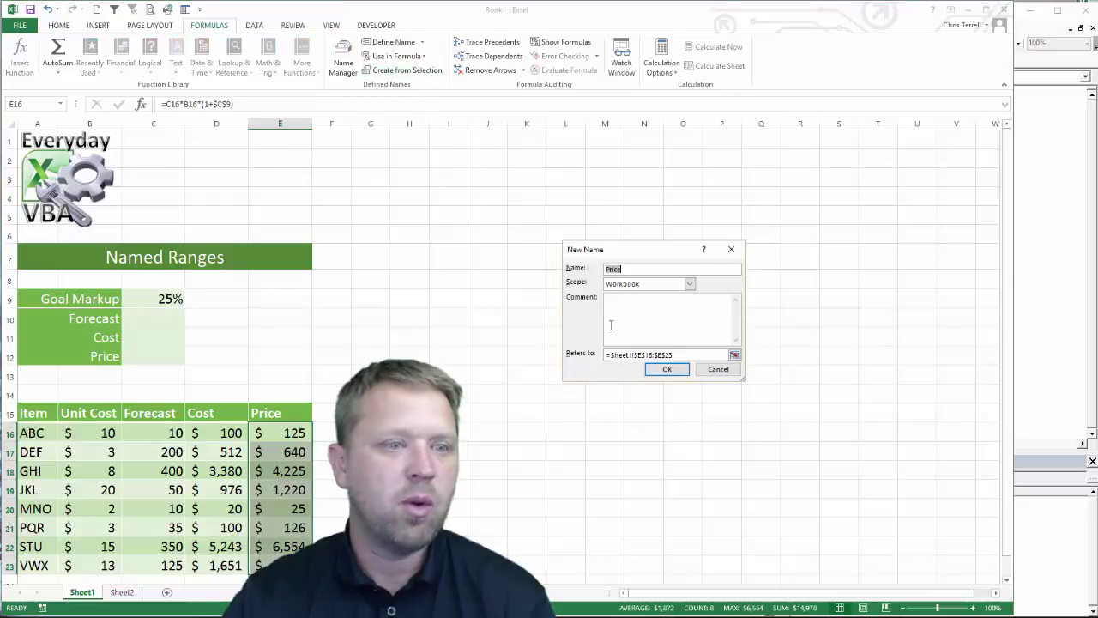
click(660, 368)
click(343, 59)
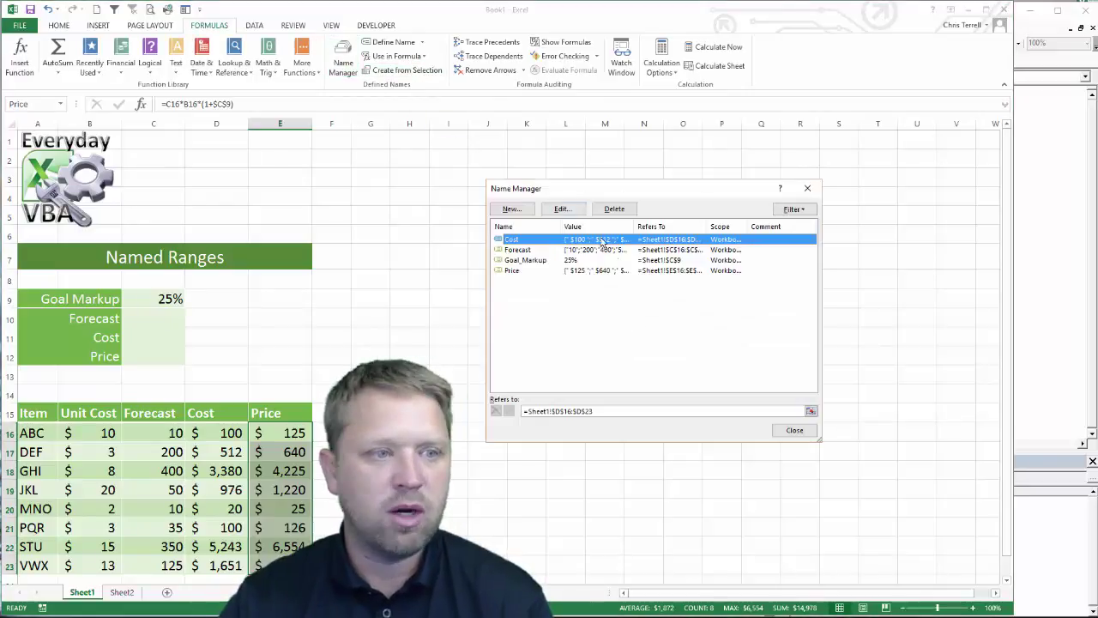
click(532, 250)
click(533, 261)
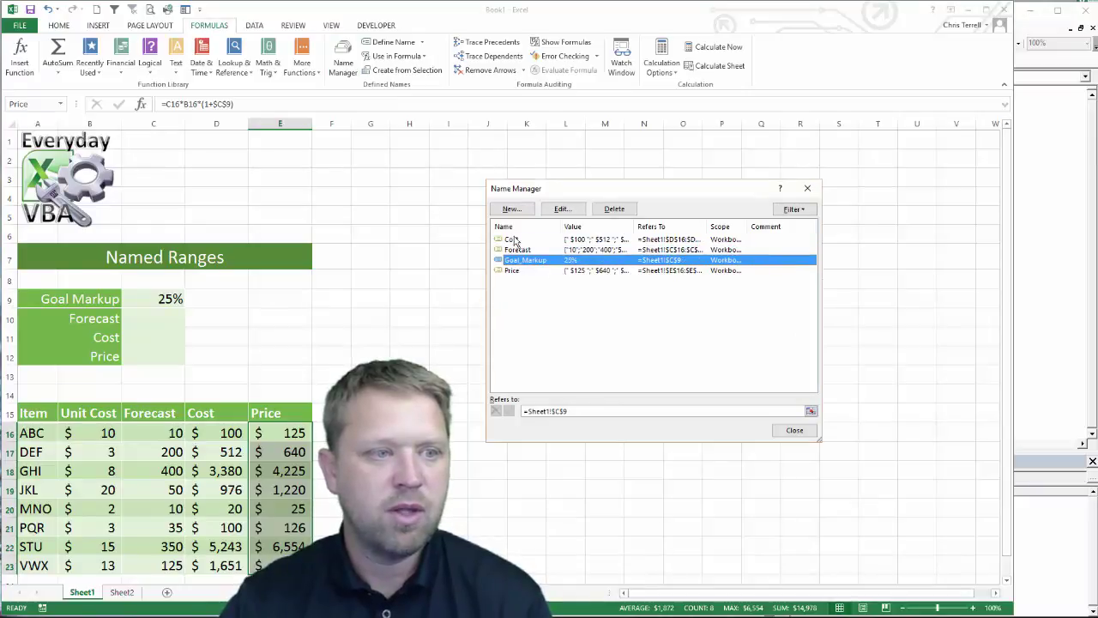
click(517, 239)
click(790, 432)
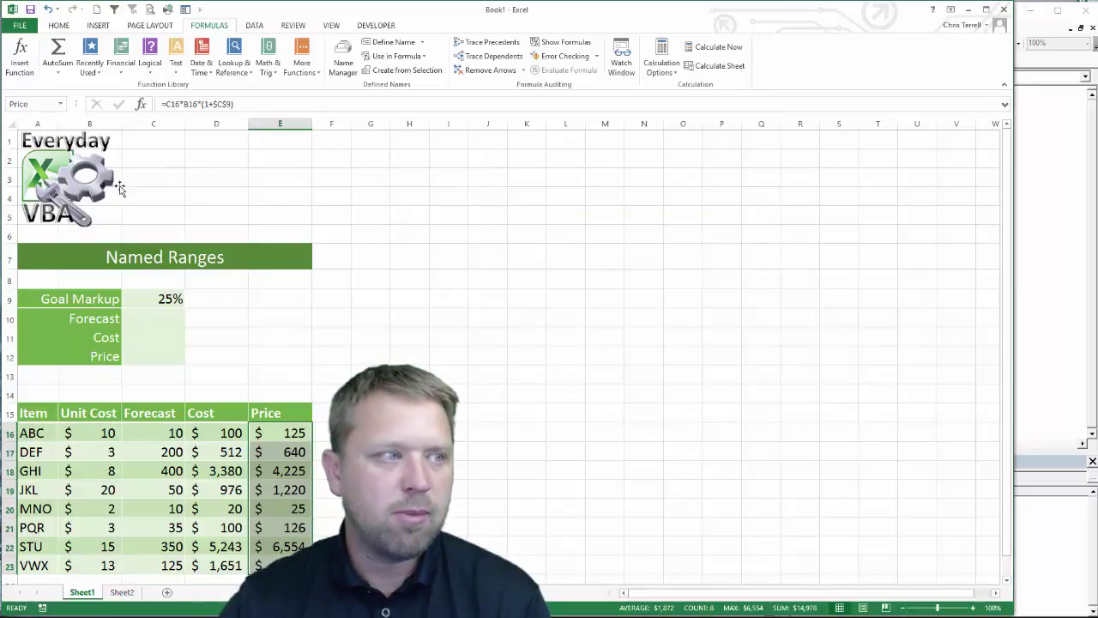
click(60, 104)
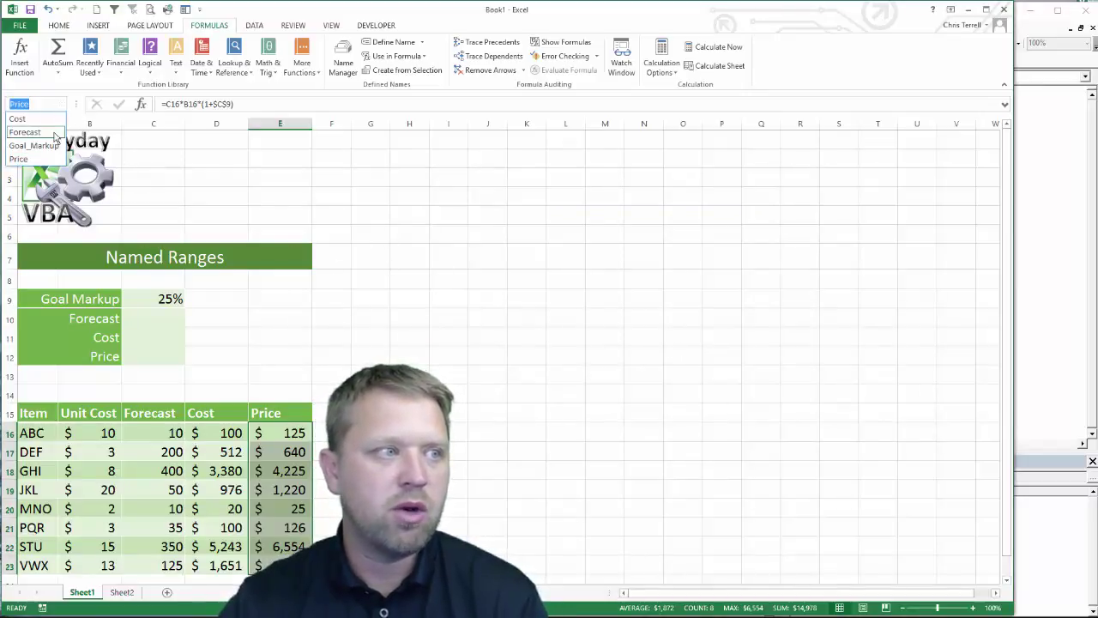
click(26, 132)
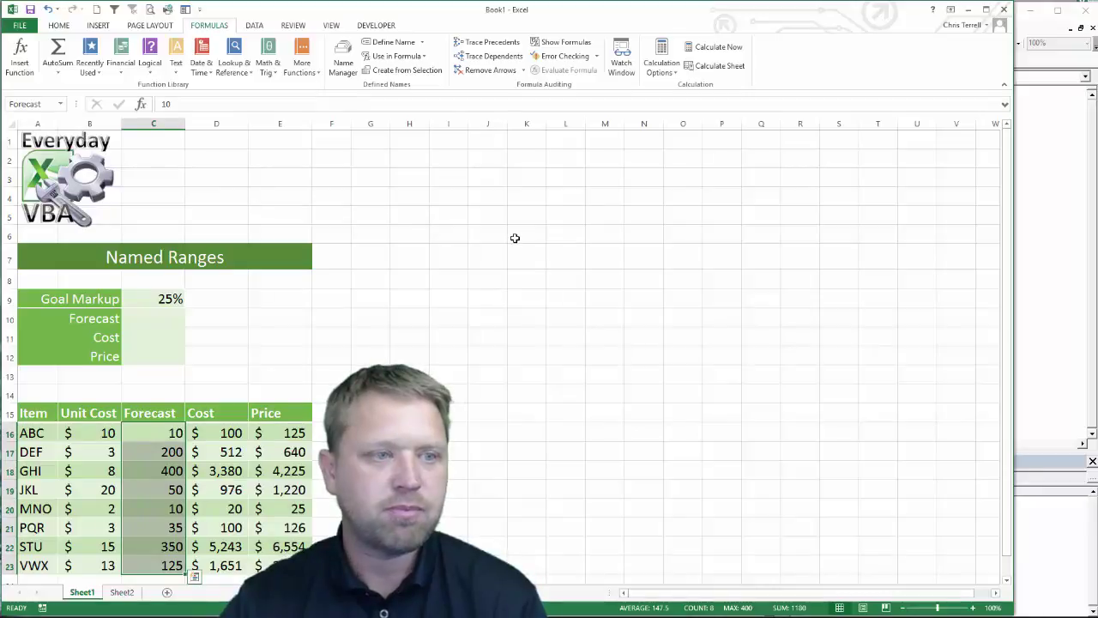
click(562, 276)
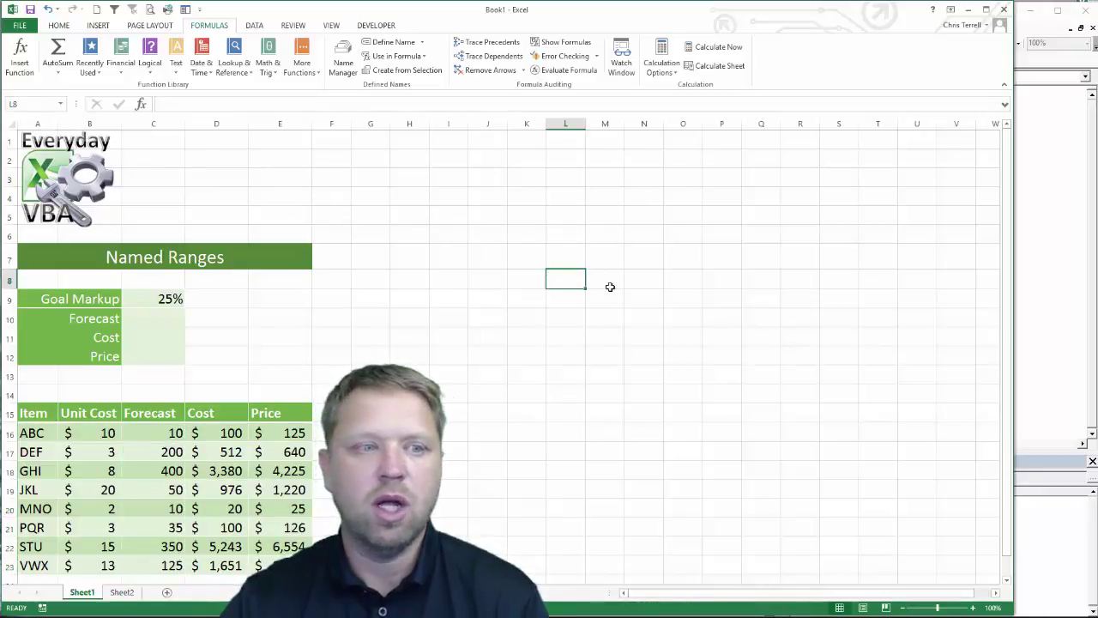
click(60, 104)
click(44, 127)
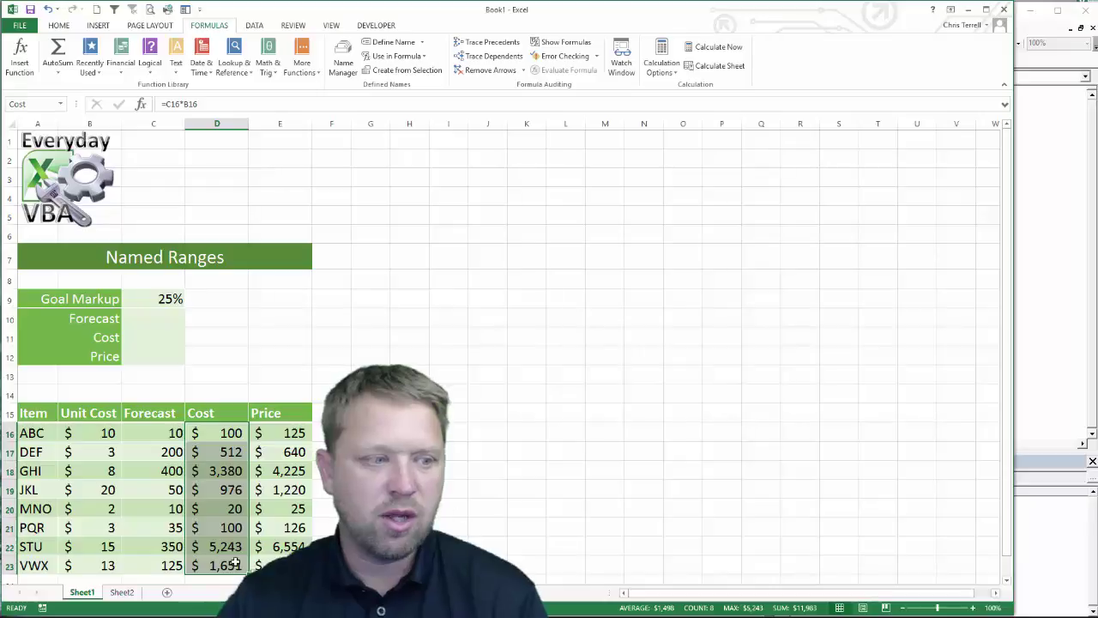
click(121, 592)
click(58, 104)
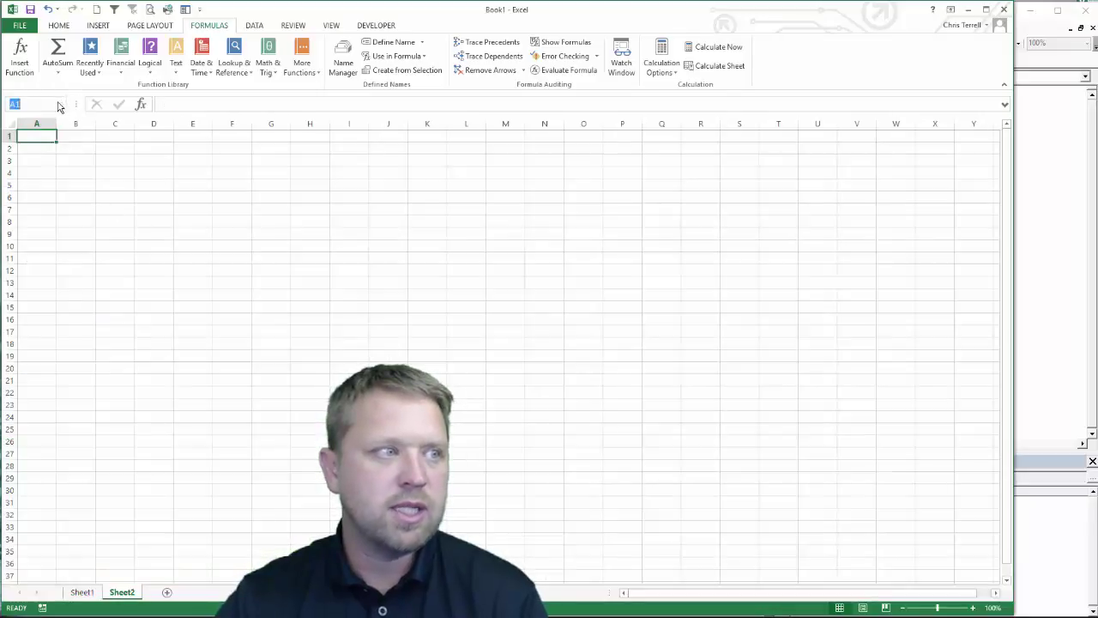
click(60, 103)
click(38, 139)
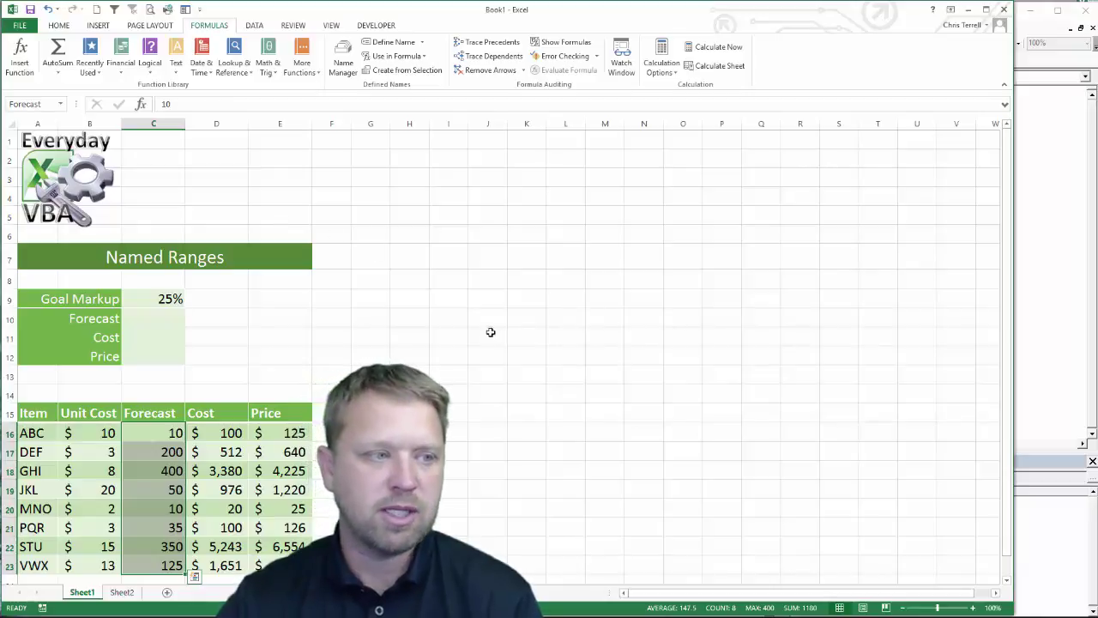
click(275, 320)
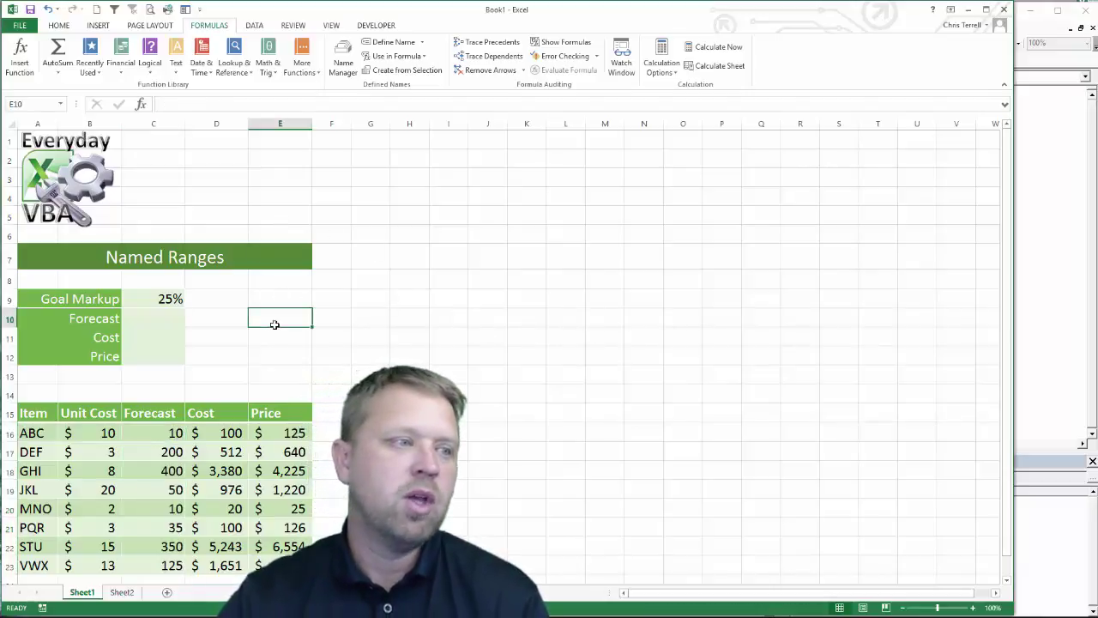
Swap $C$9 for Goal_Markup so E16 reads =C16*B16*(1+Goal_Markup), still 125
click(297, 435)
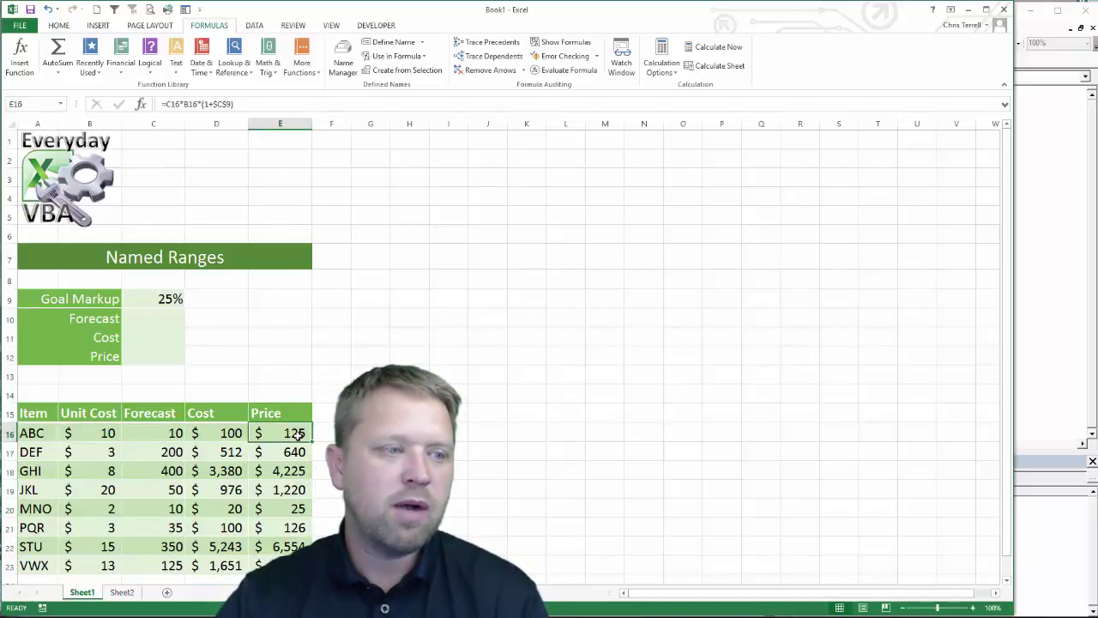
click(165, 104)
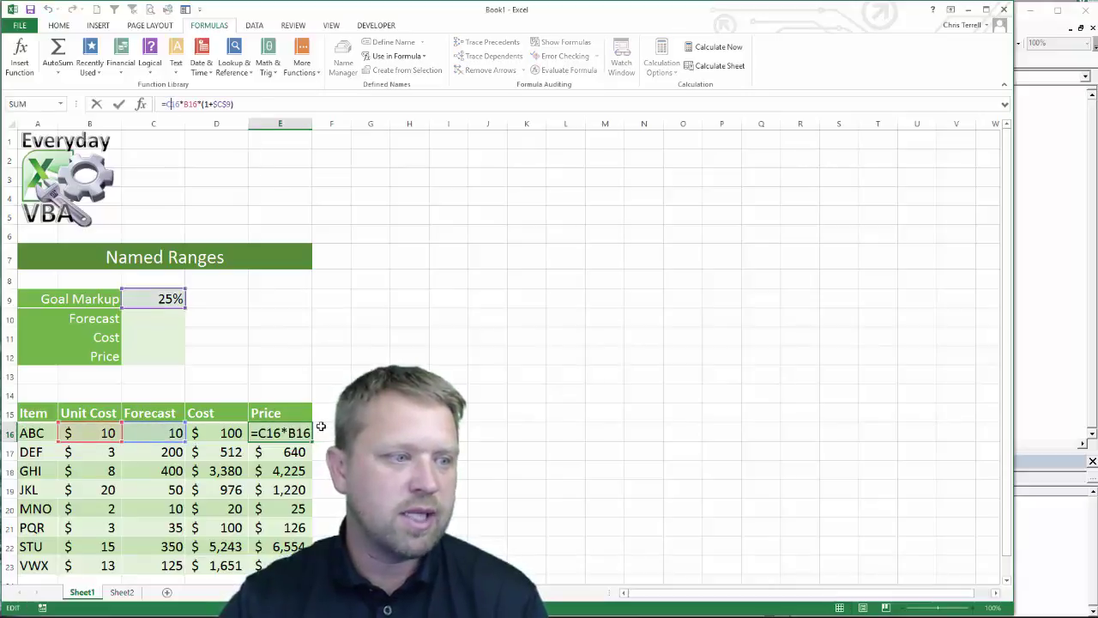
double_click(223, 103)
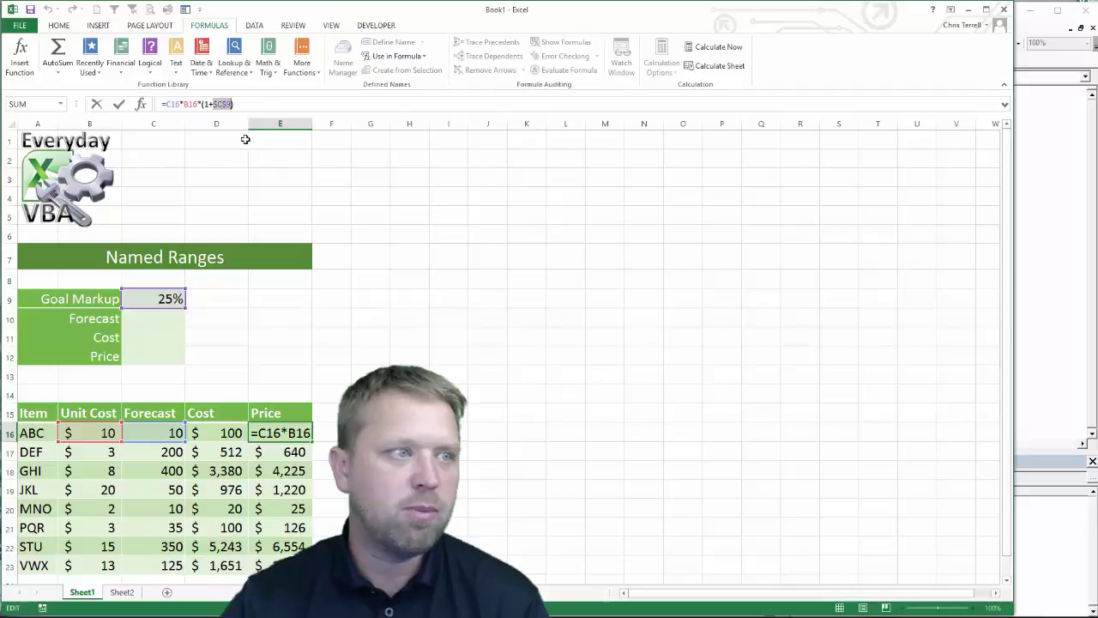
text(Go)
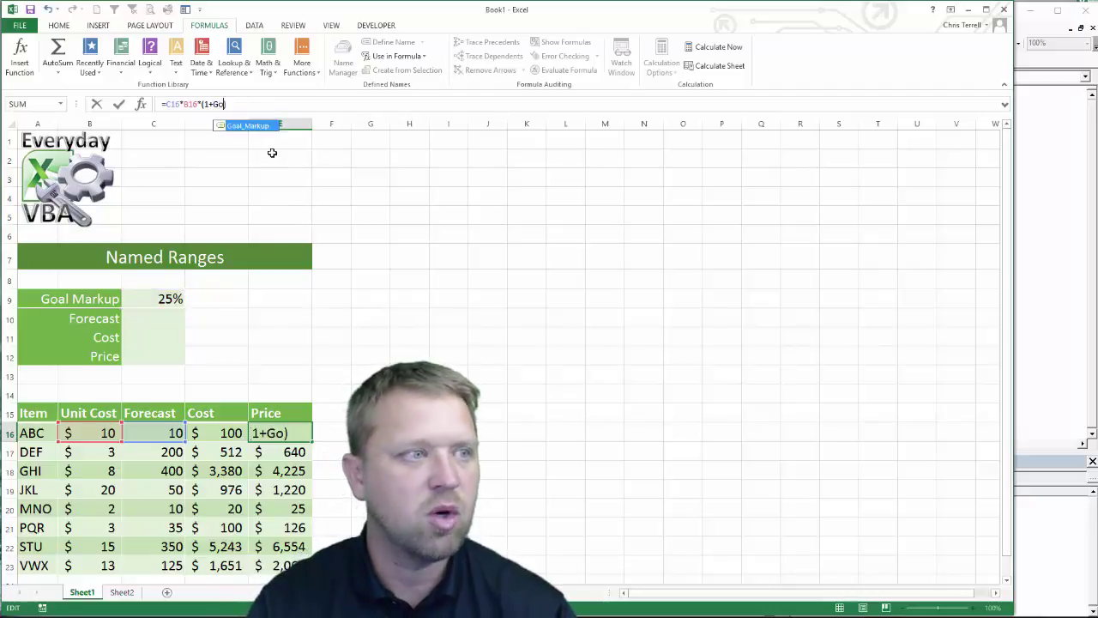
text(al)
key(Tab)
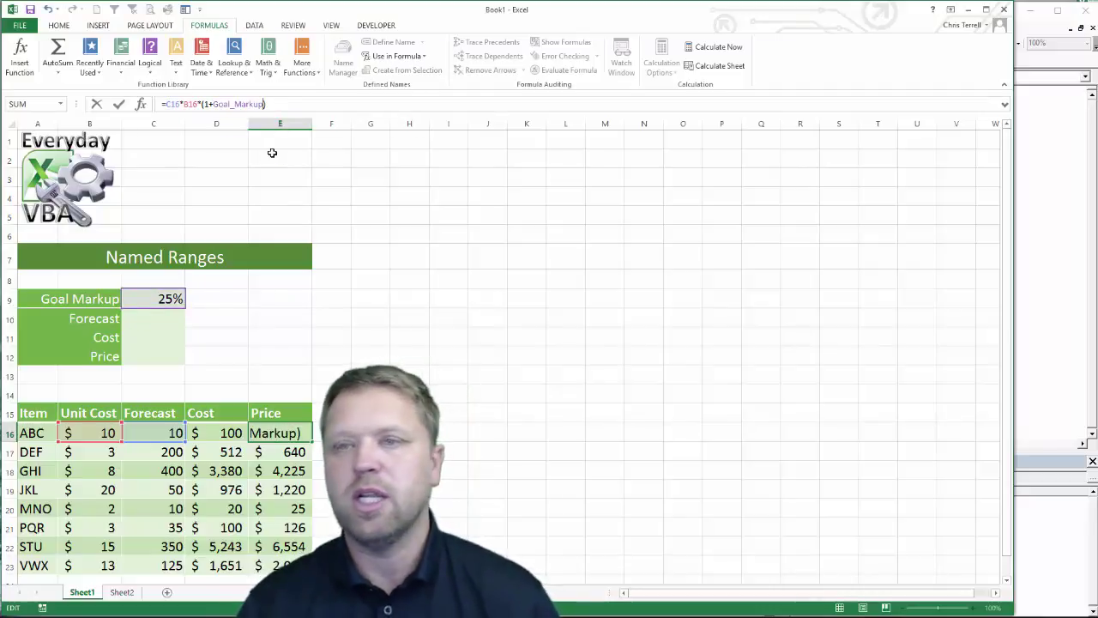
key(Return)
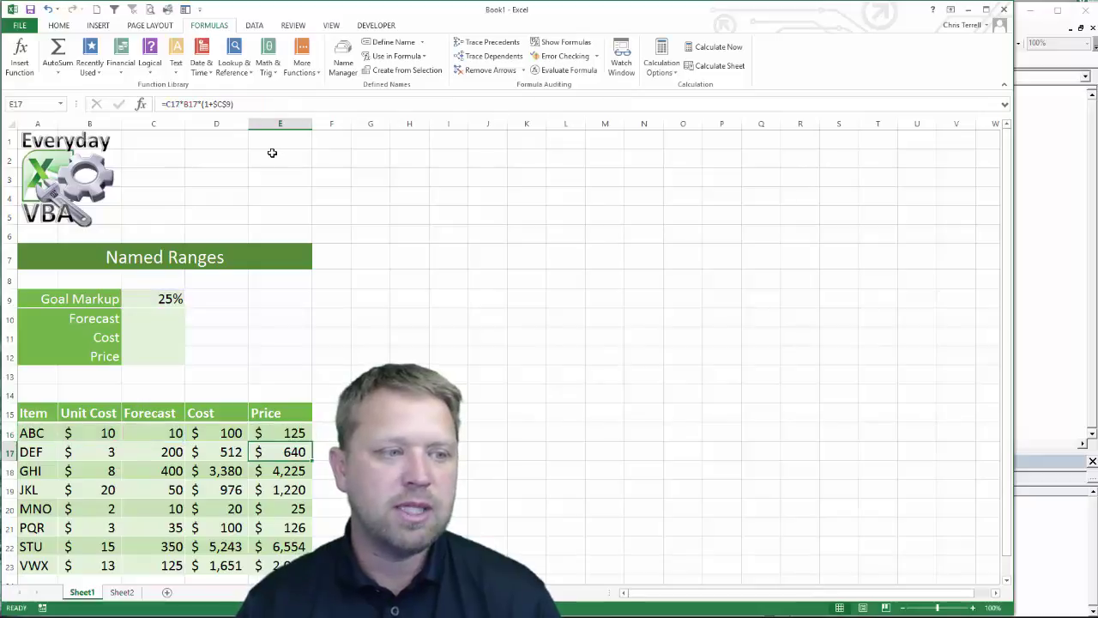
key(Up)
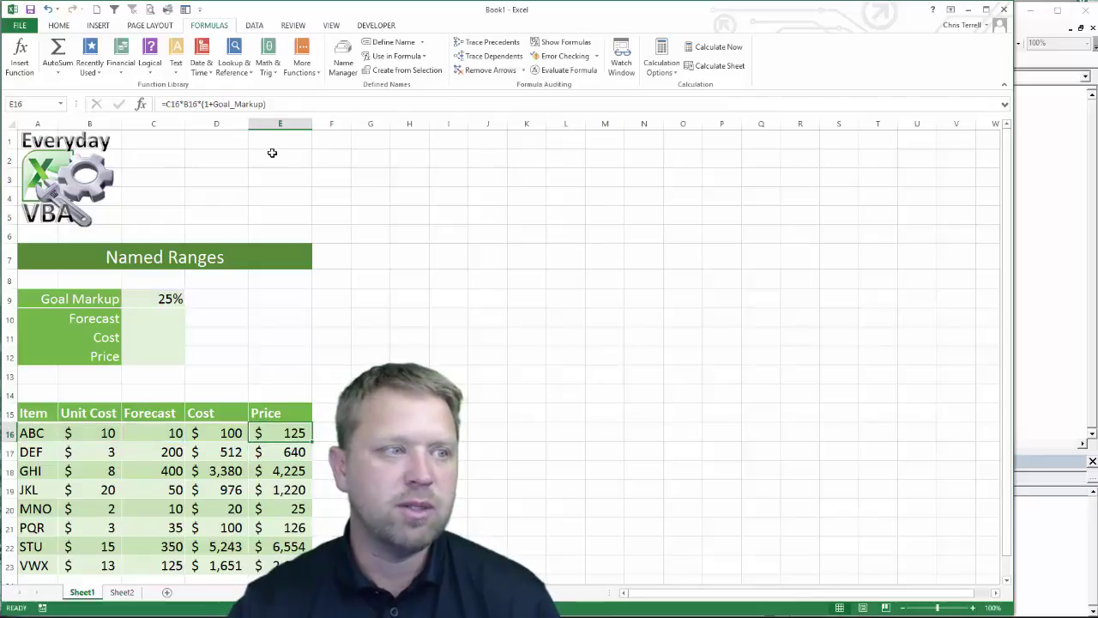
click(157, 314)
Enter =SUM(Forecast) in C10 to total the Forecast range at 1,180
click(296, 425)
click(166, 319)
text(=)
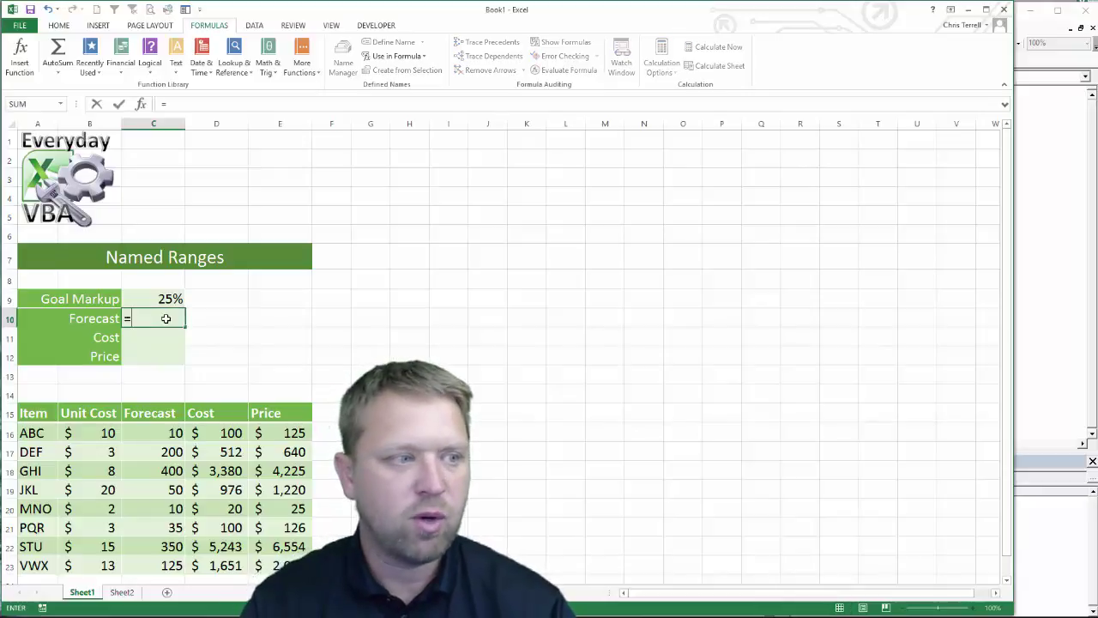
text(sum()
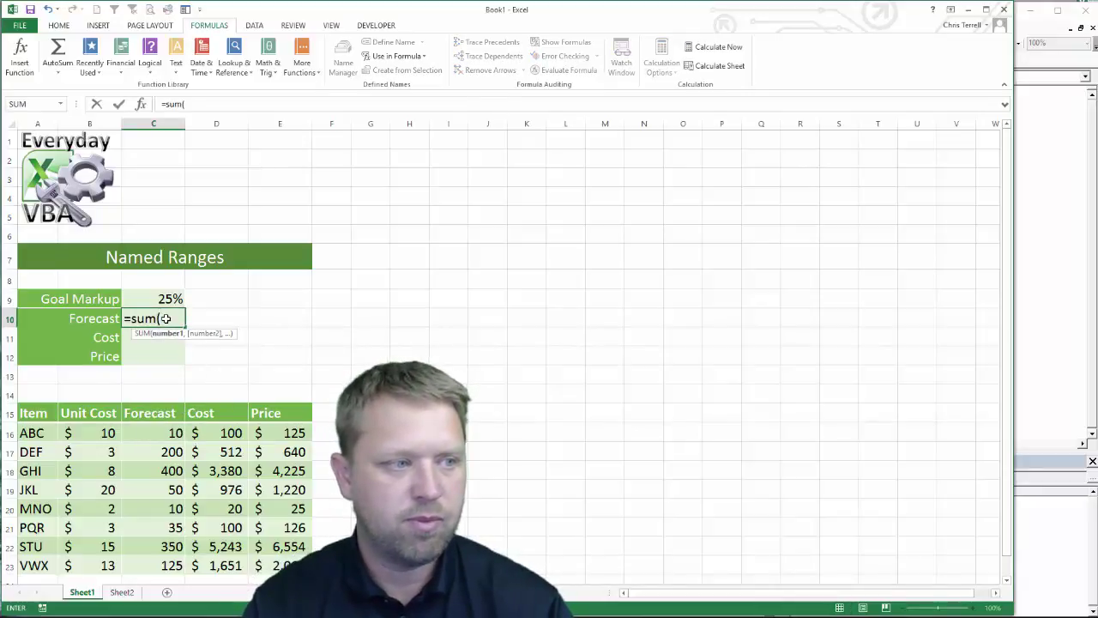
text(for)
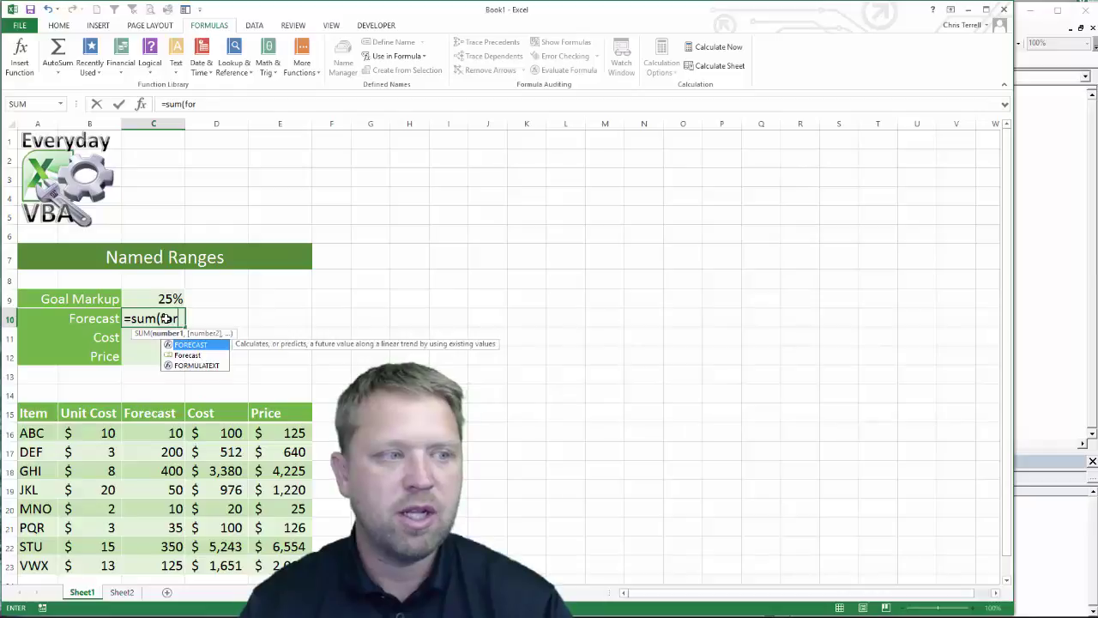
key(Down)
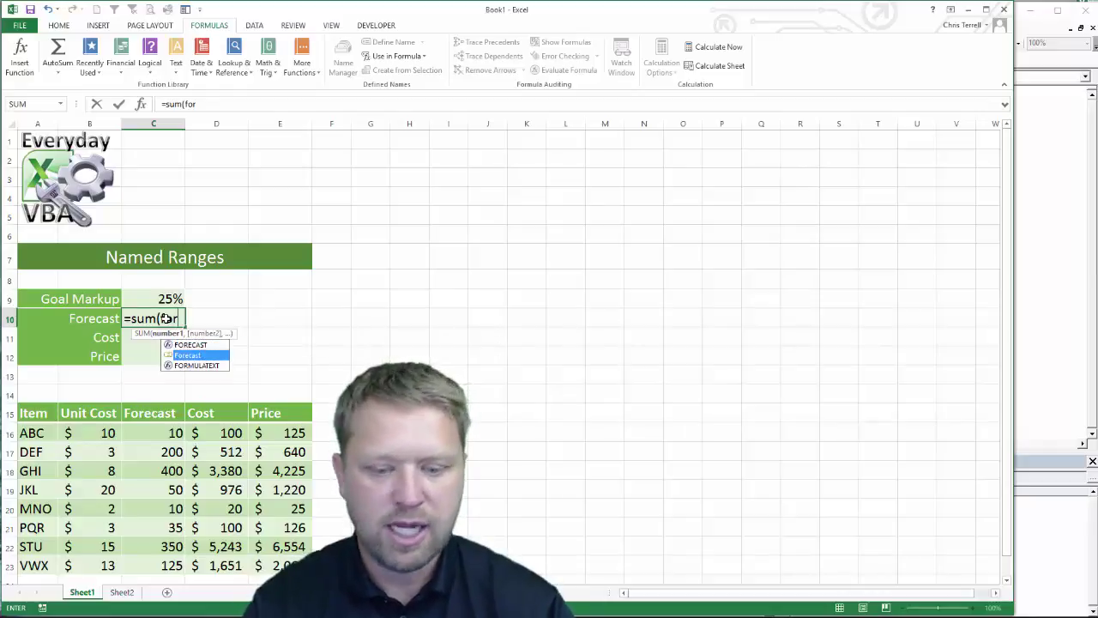
key(Escape)
key(BackSpace)
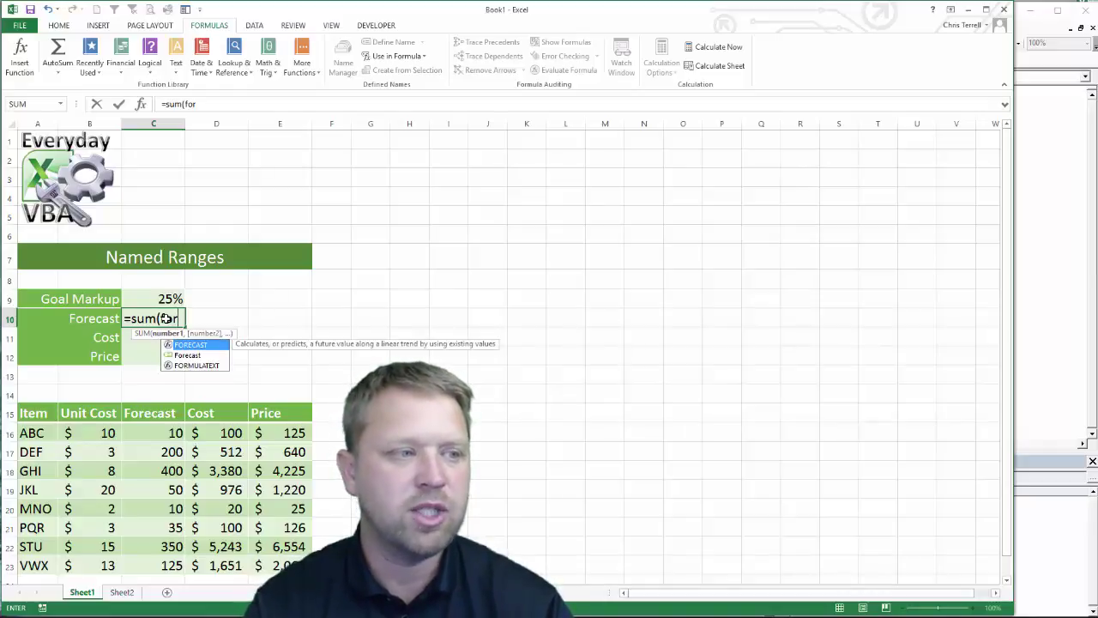
key(Down)
key(Tab)
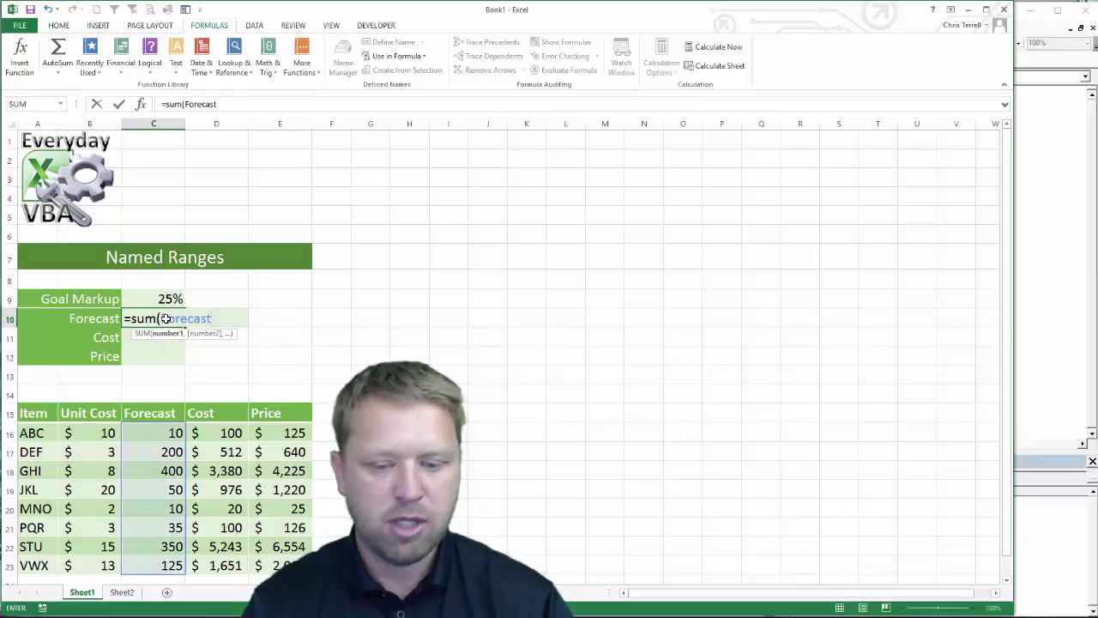
text())
key(Return)
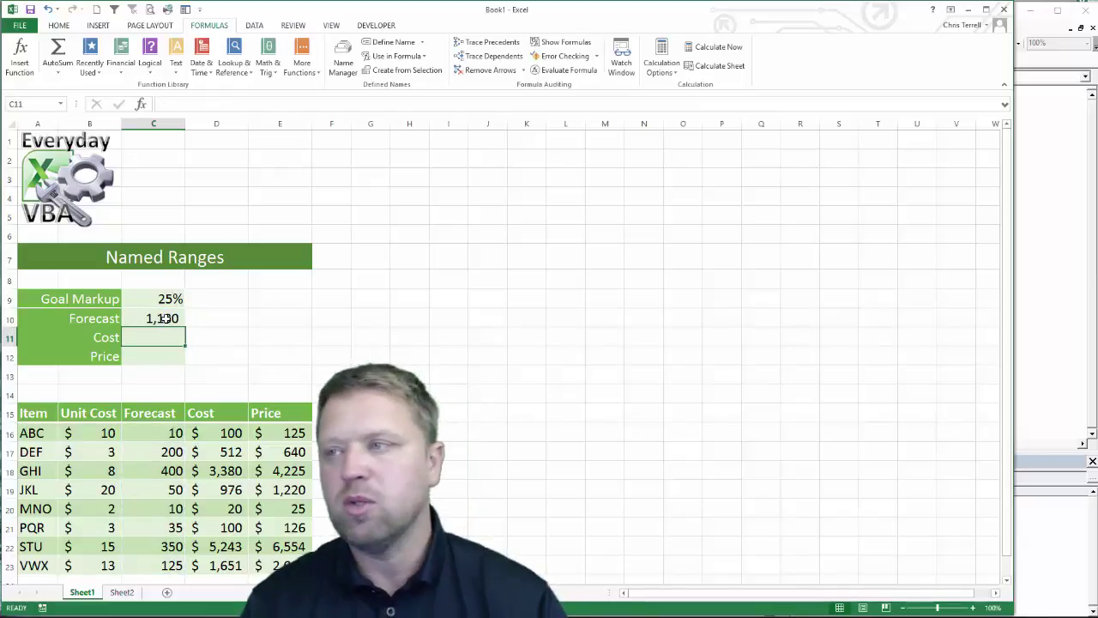
click(163, 319)
Enter =SUM(Cost) in C11, totalling $11,983
key(Down)
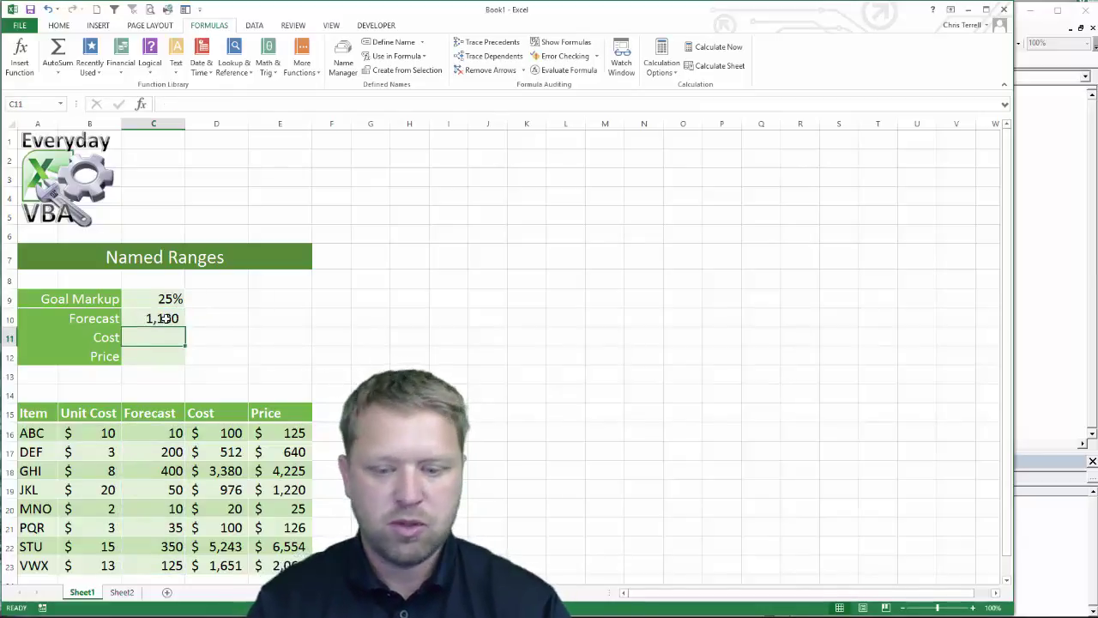
text(=sum()
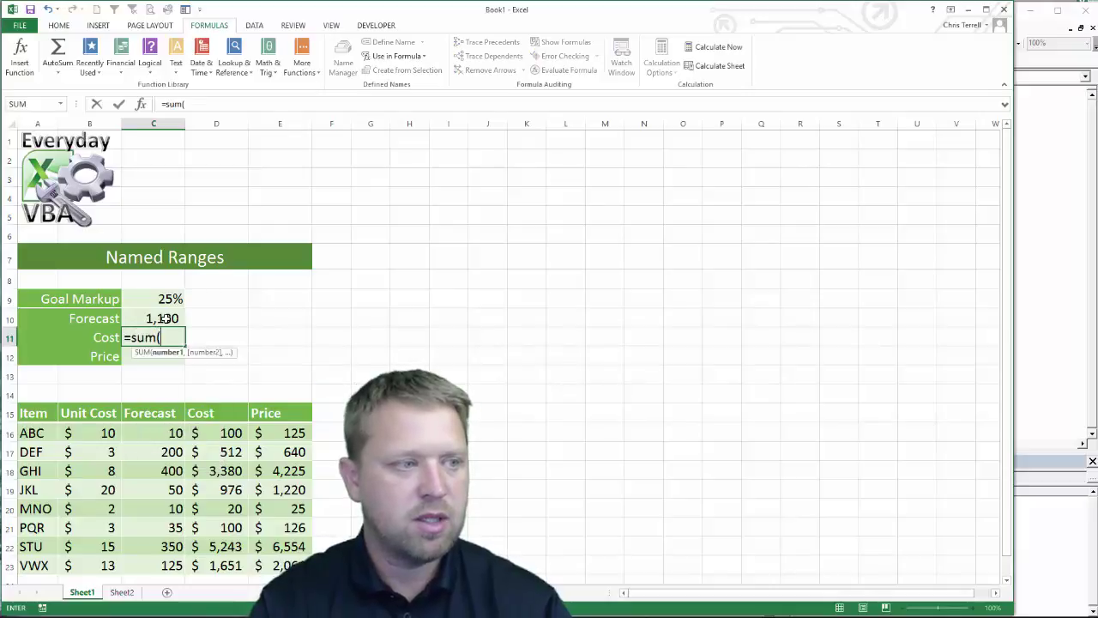
text(cos)
key(Down)
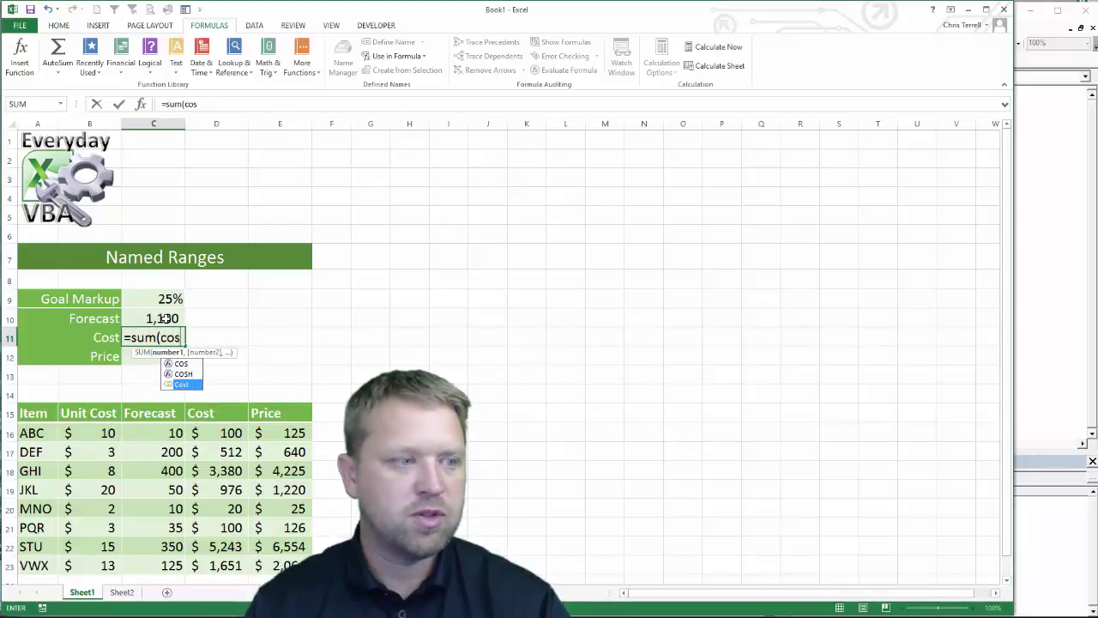
key(ctrl+Return)
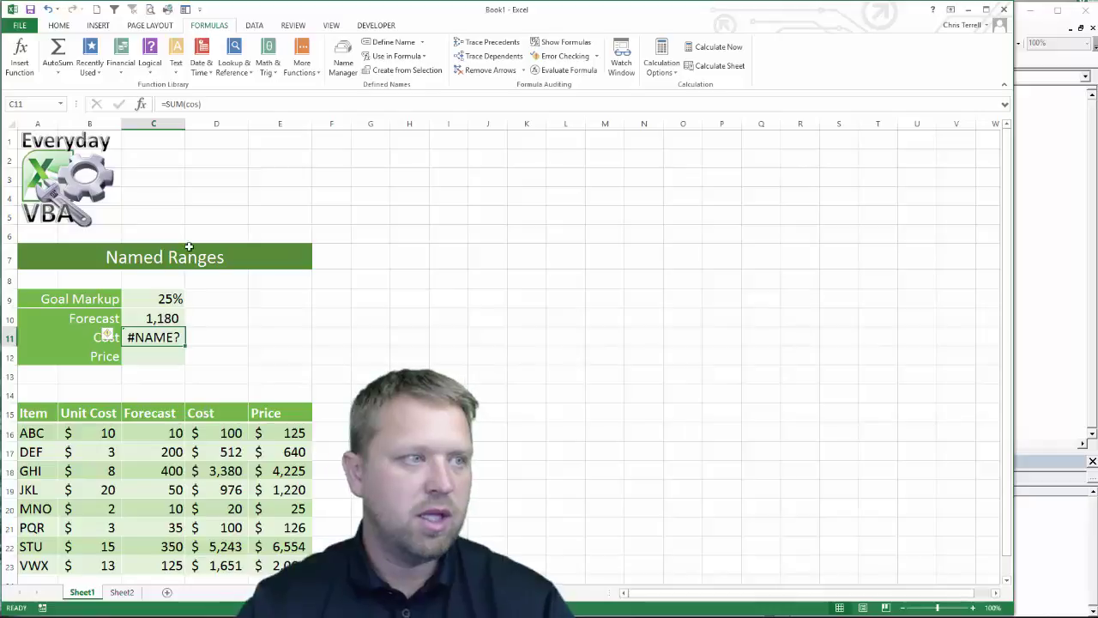
click(199, 103)
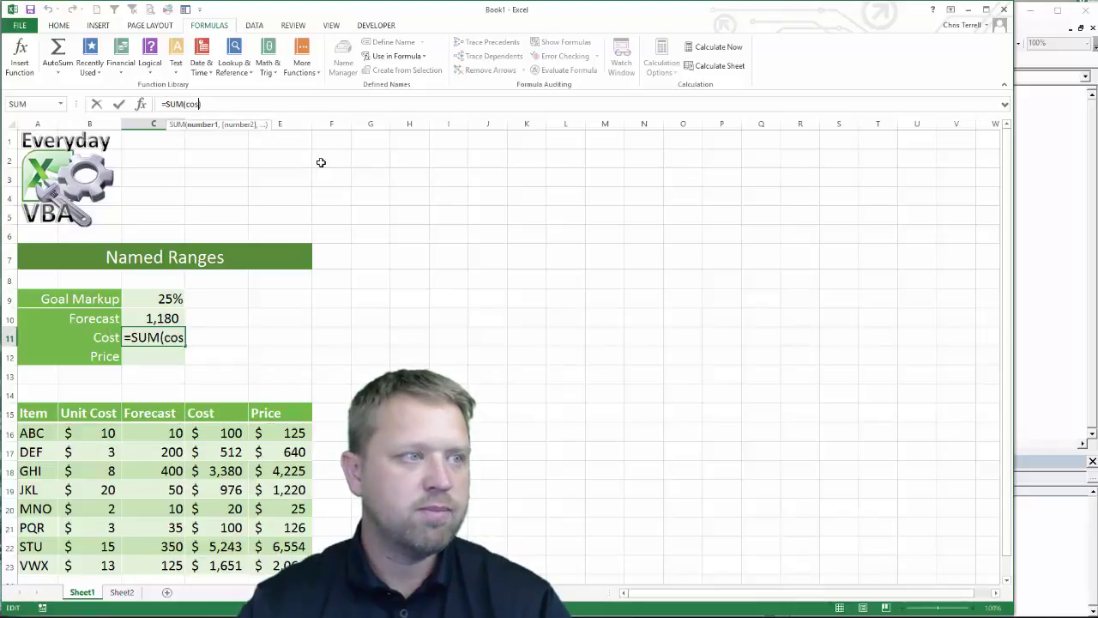
text(t)
key(Return)
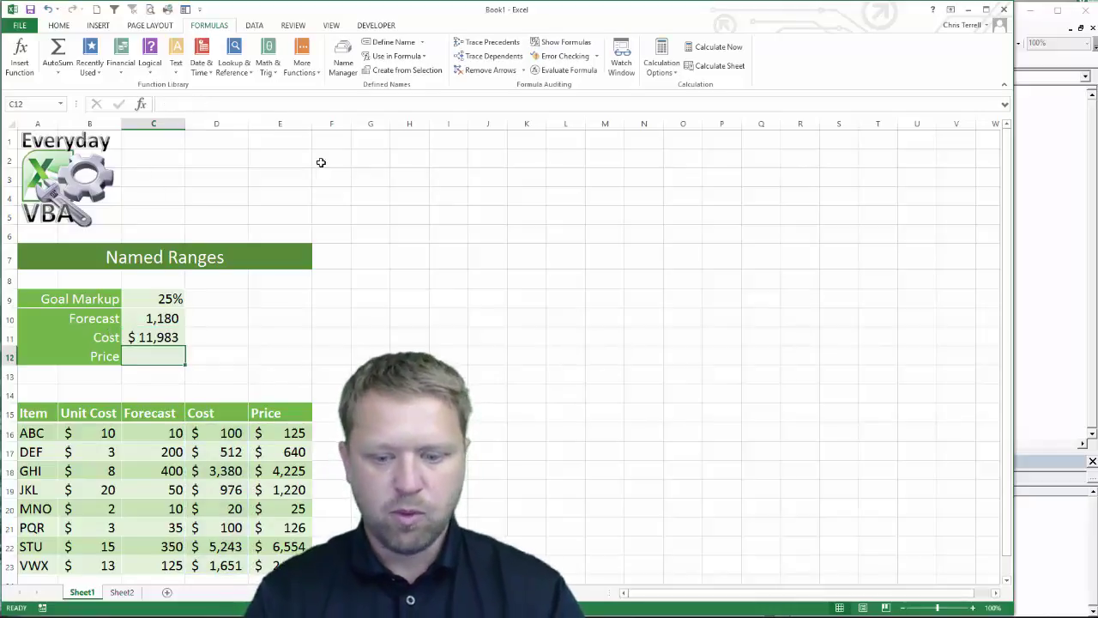
Enter =SUM(Price) in C12, totalling $14,978
text(=sum(pr)
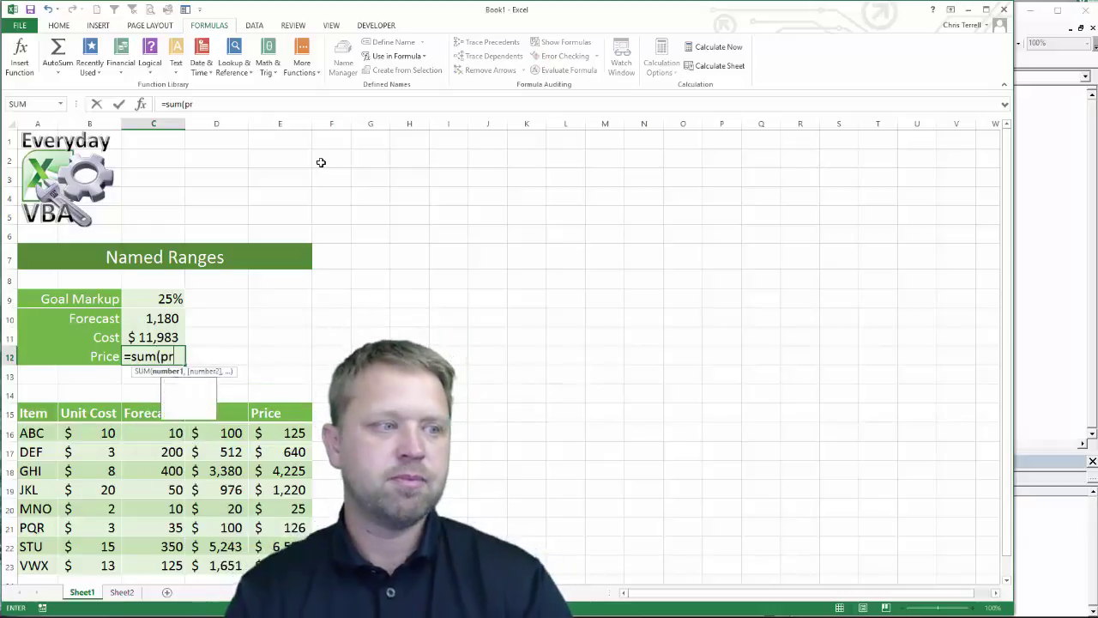
text(ic)
key(Tab)
text())
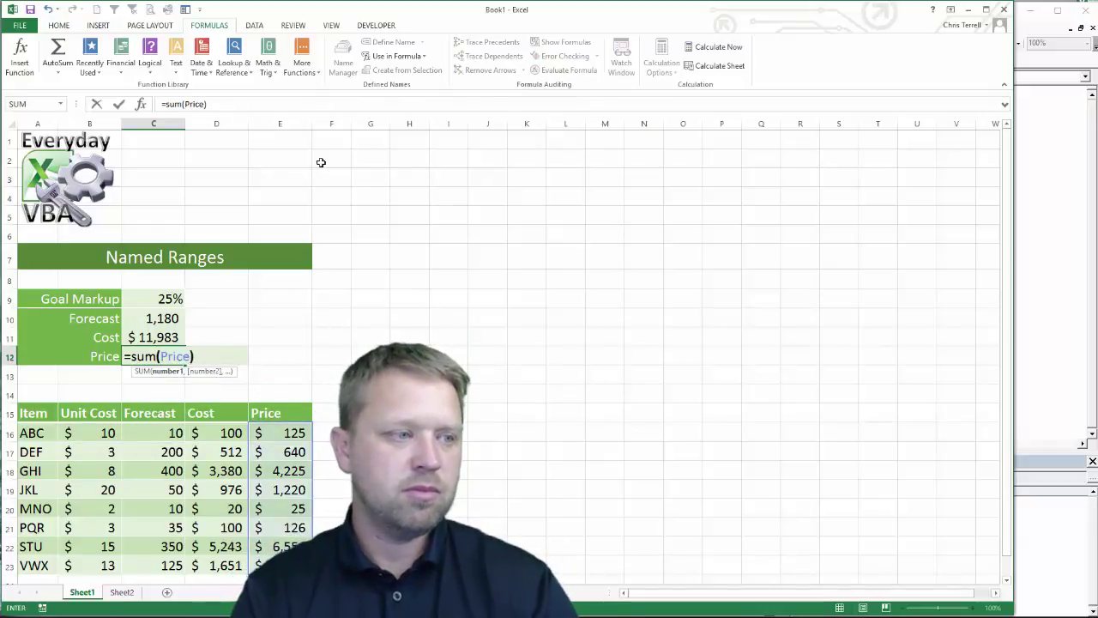
key(Return)
key(Up)
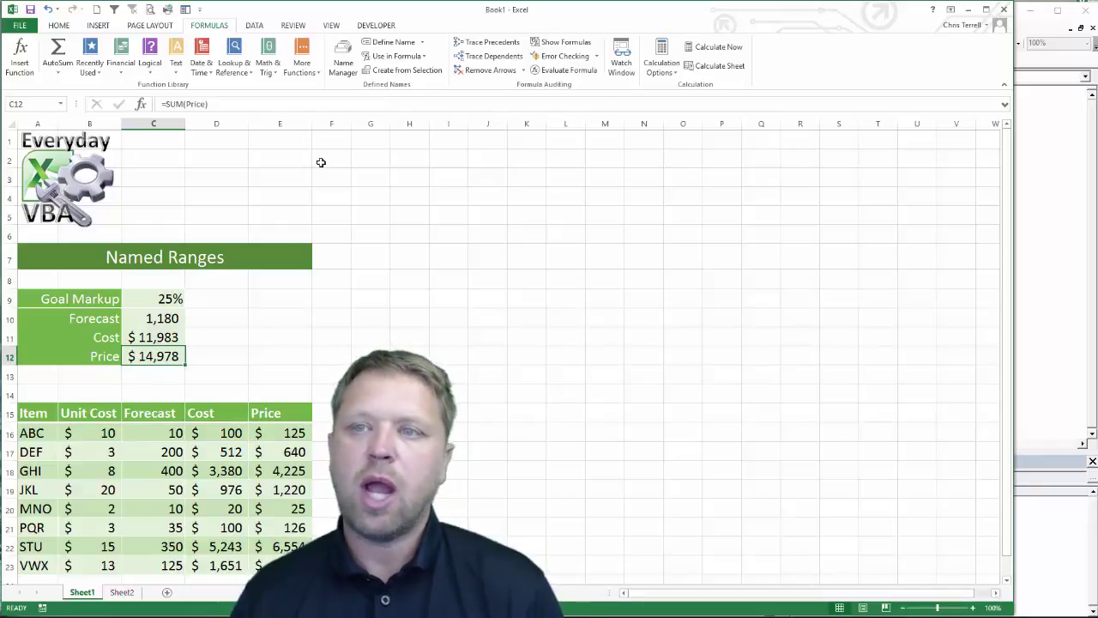
Open the VBA editor with Alt+F11, start a Sub in Module1, and reselect Cost range D16:D23
key(alt+F11)
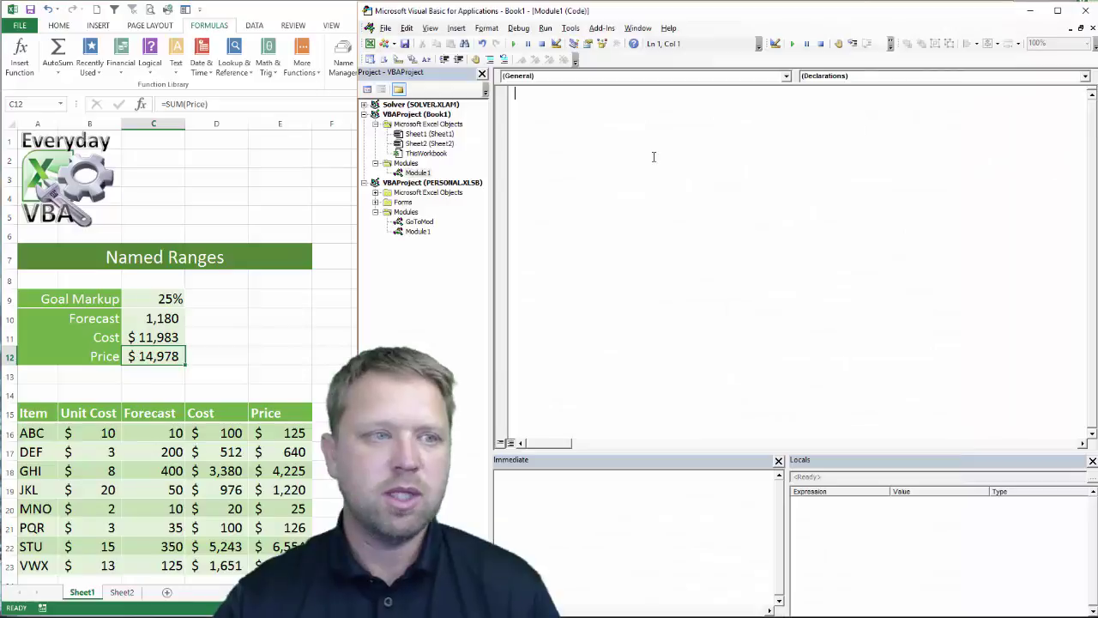
text(Sub)
key(BackSpace)
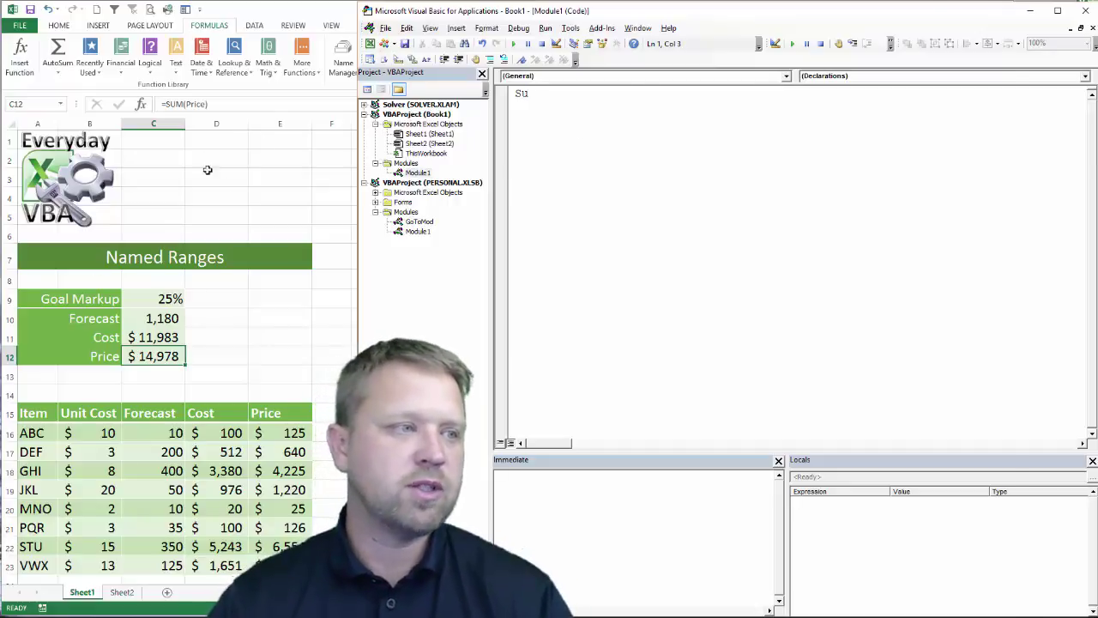
click(232, 180)
drag(240, 439, 240, 566)
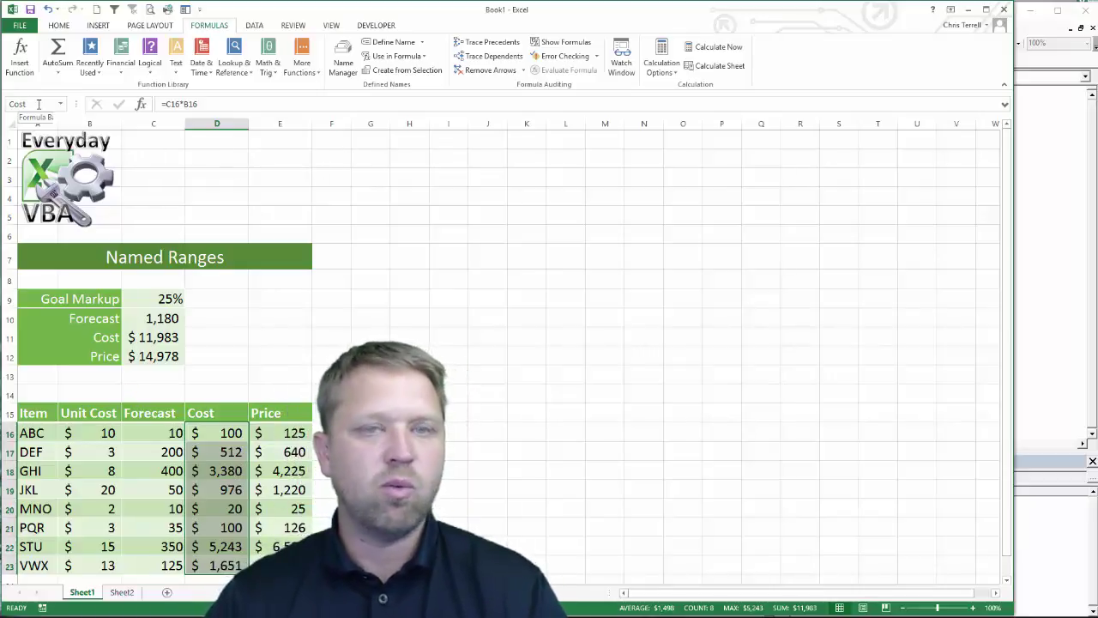
Write Sub nmeRng() containing Range("Goal_Markup") = 0.15 and begin stepping with F8
key(alt+F11)
text(b nme)
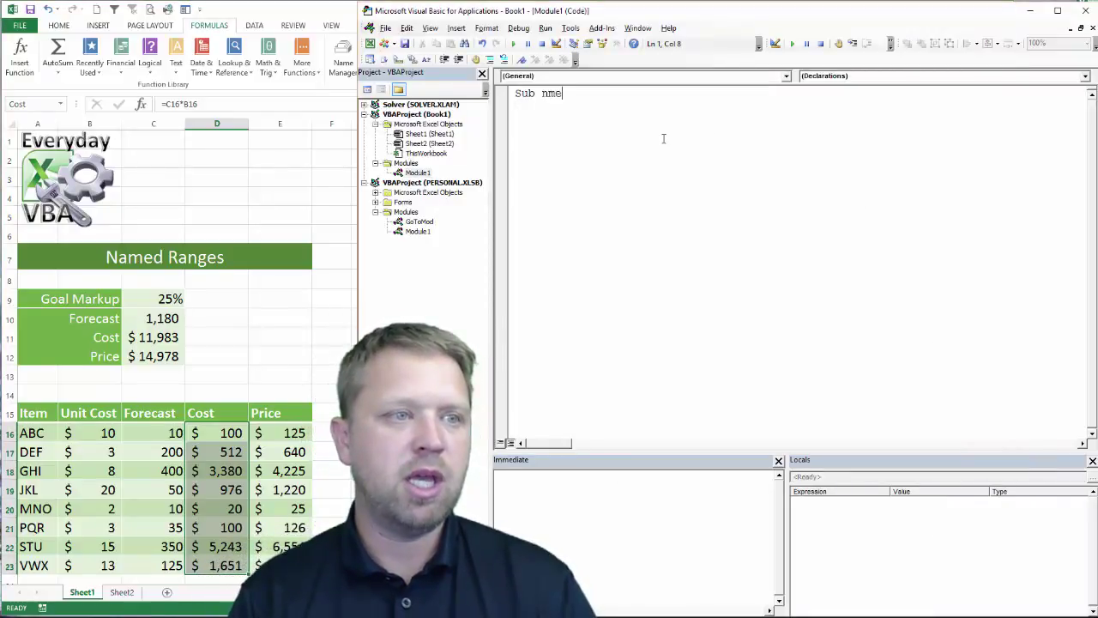
text(Rng)
key(Return)
key(Return)
key(Return)
key(Return)
key(Return)
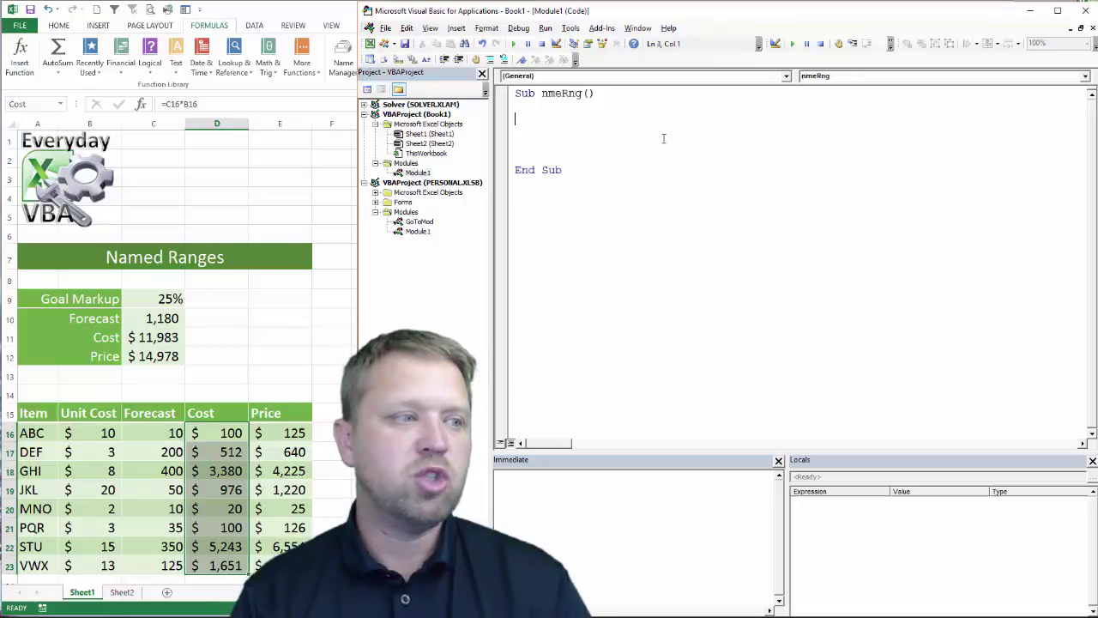
text(range)
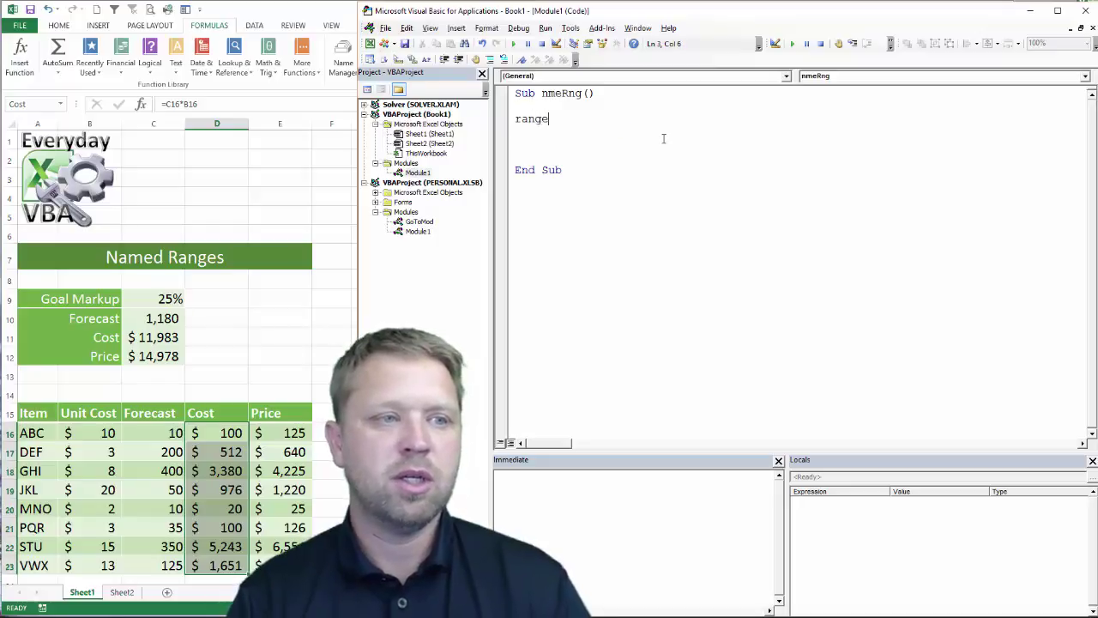
text(("Goal_Mar)
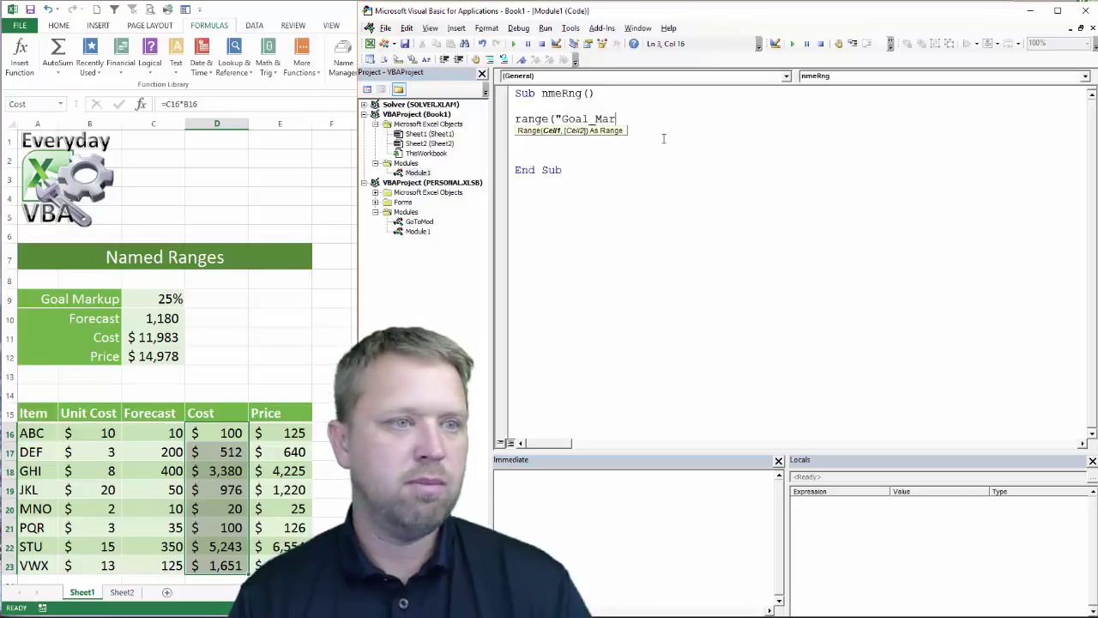
text(kup"))
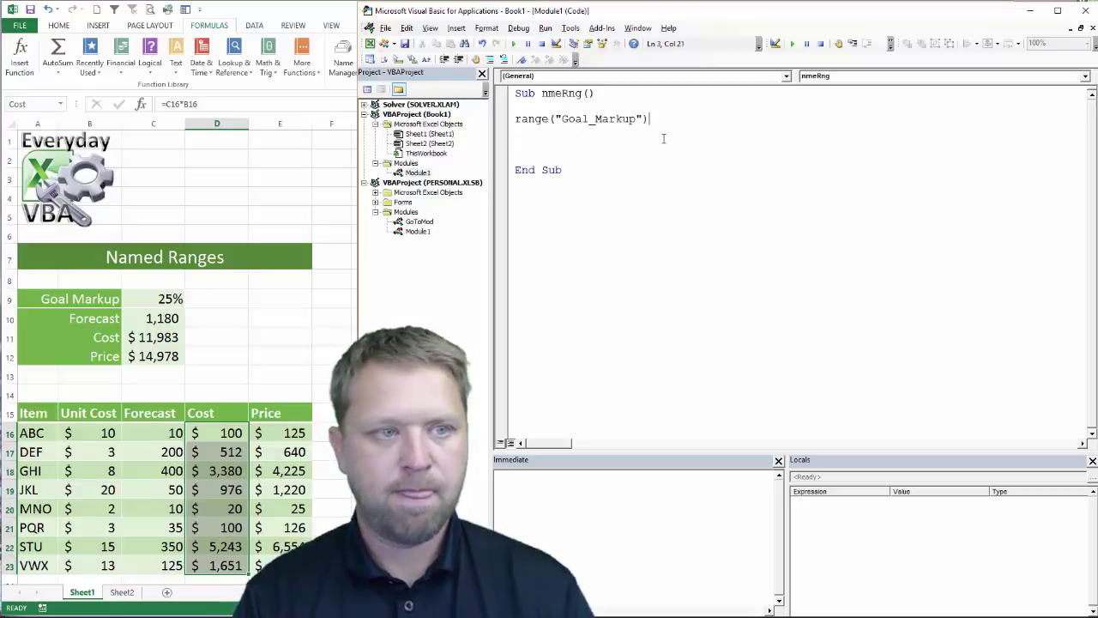
text( = 0.15)
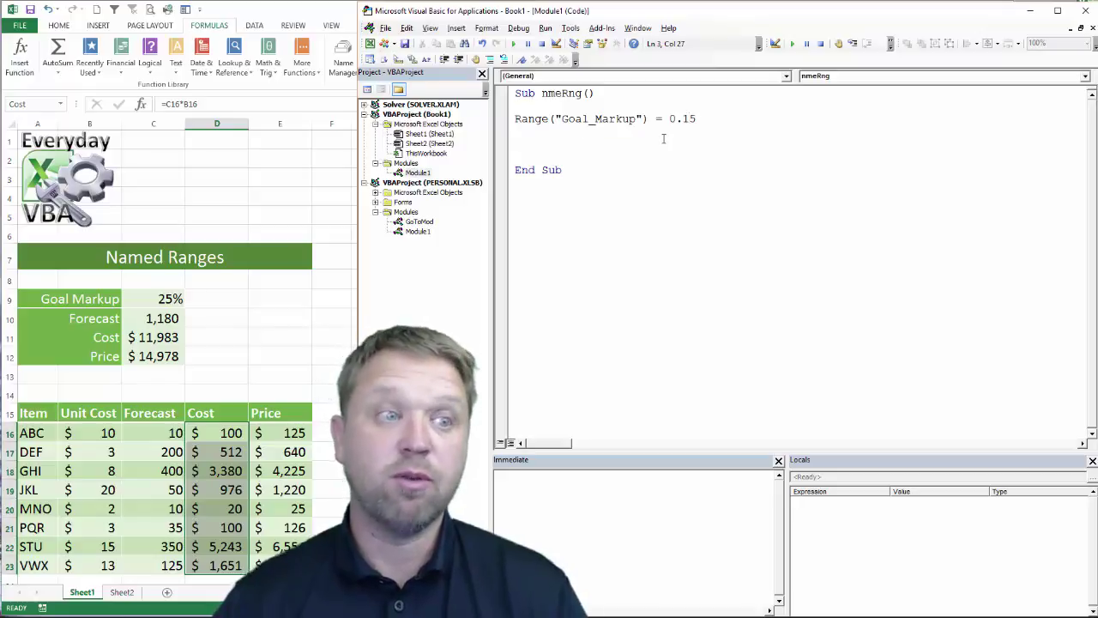
click(683, 118)
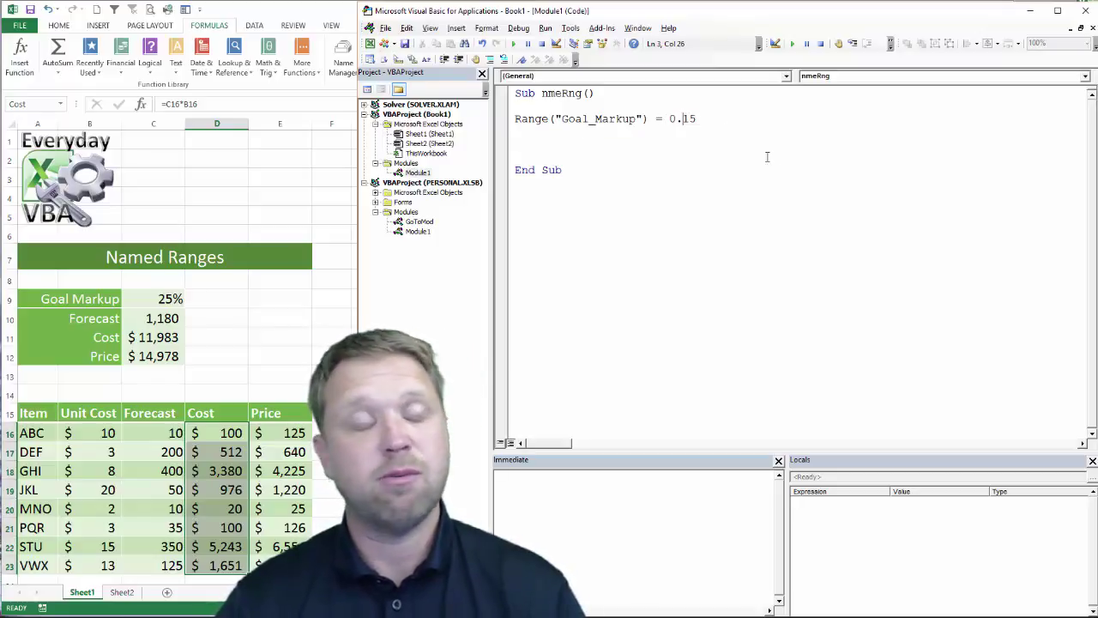
click(585, 146)
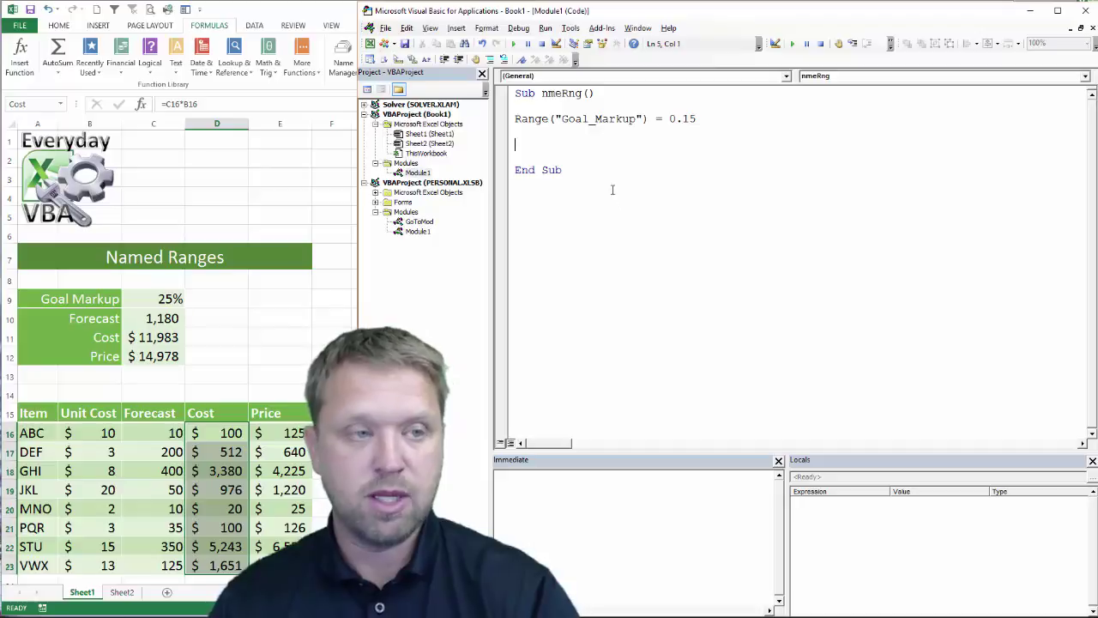
key(F8)
key(F8)
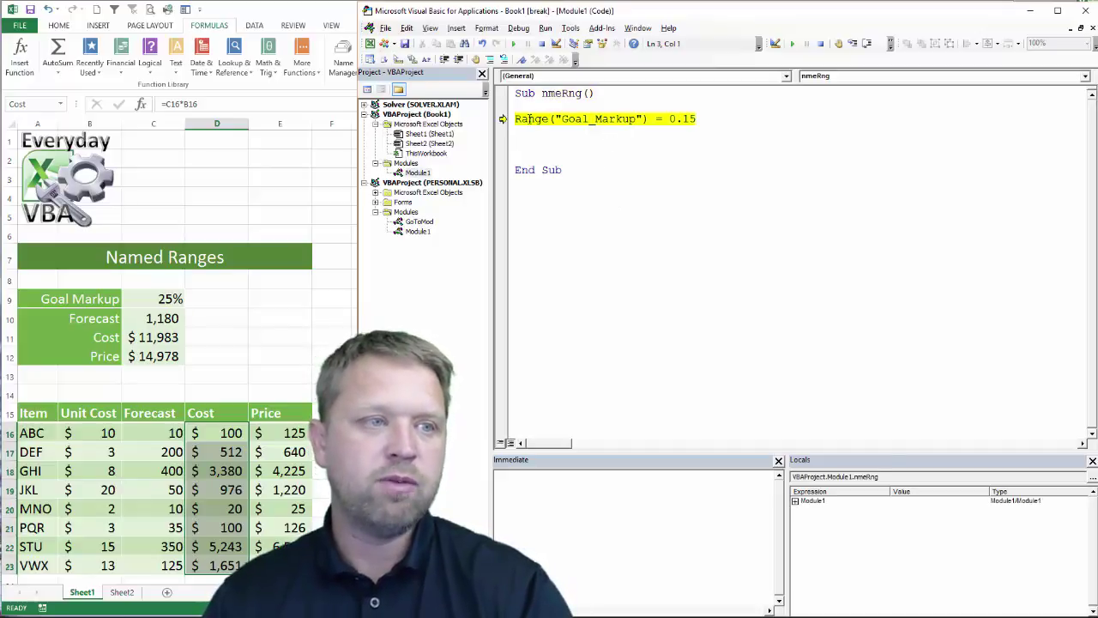
Step the Goal_Markup = 0.15 line so Goal Markup becomes 15%, then view Sheet2
key(F8)
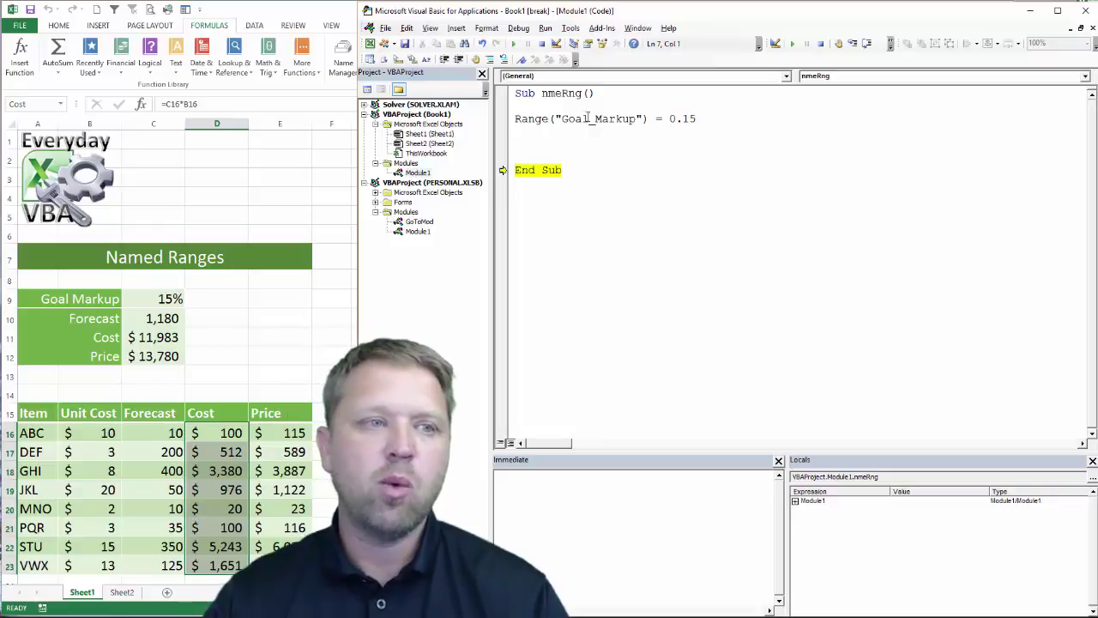
click(120, 592)
Change the macro's 0.15 to 0.35 and step through nmeRng again
click(388, 331)
click(1048, 308)
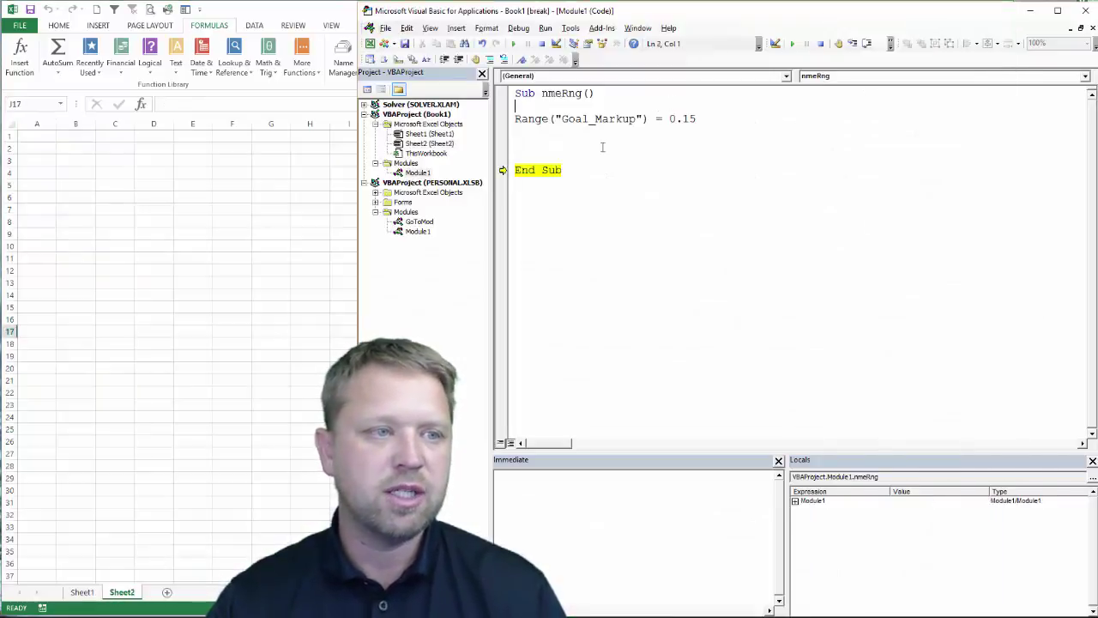
key(F8)
key(F8)
click(695, 120)
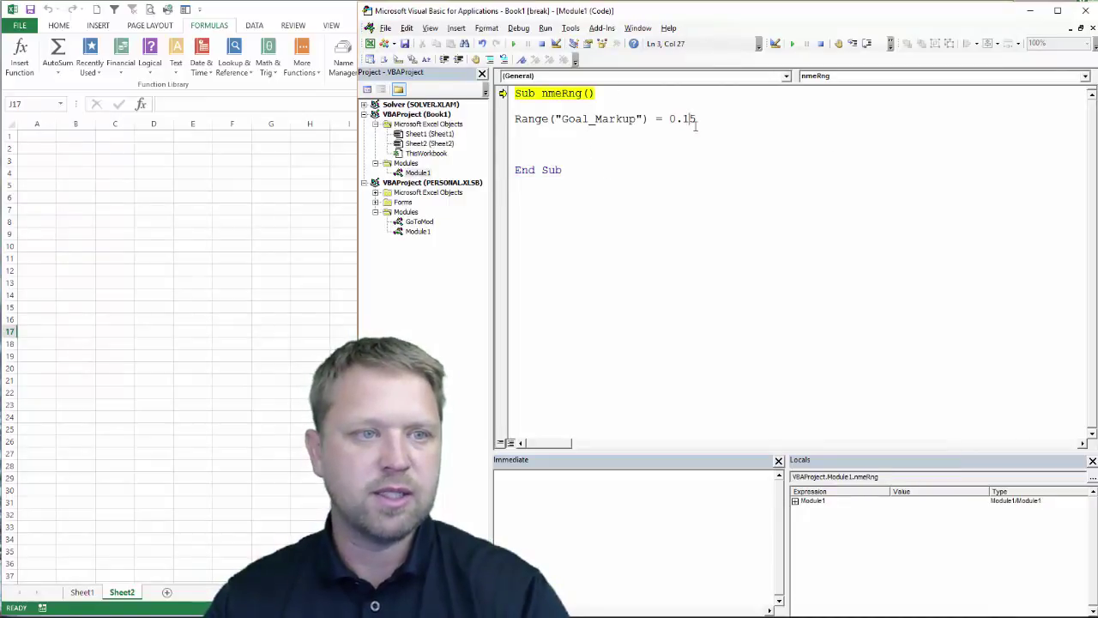
key(BackSpace)
text(3)
key(F8)
key(F8)
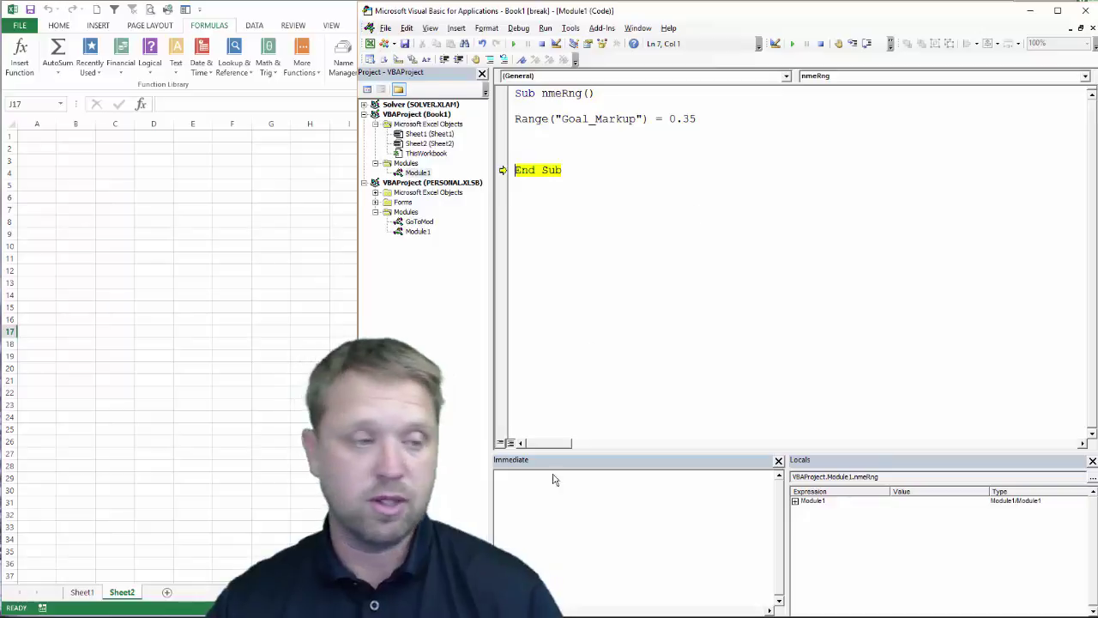
Check Sheet1 shows 35% markup and $16,176 total Price, then go back to the VBA editor
click(81, 592)
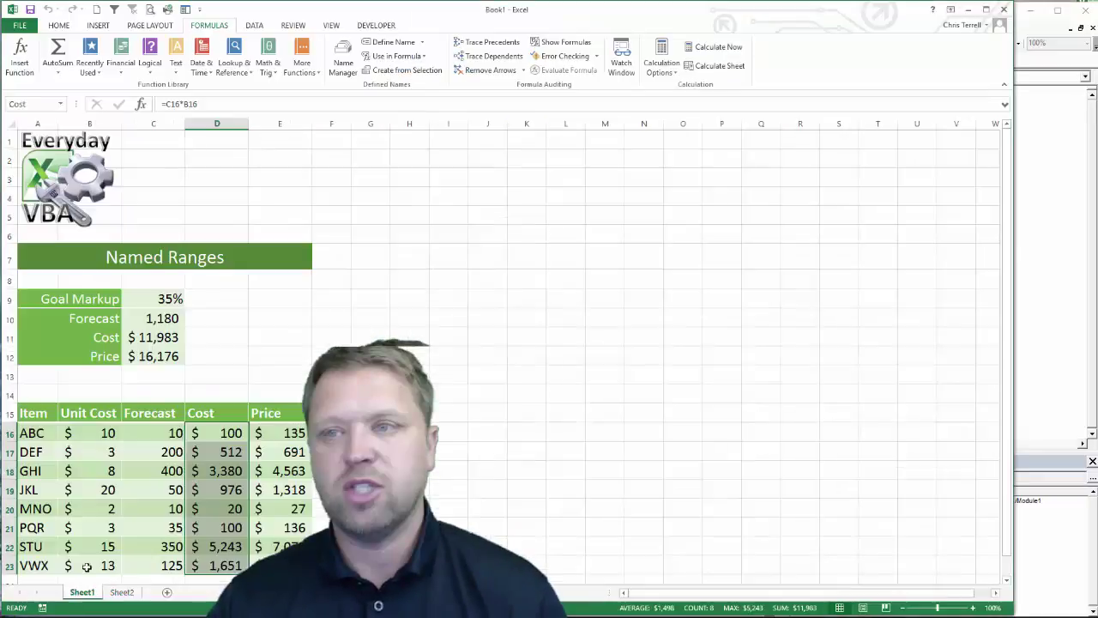
click(315, 336)
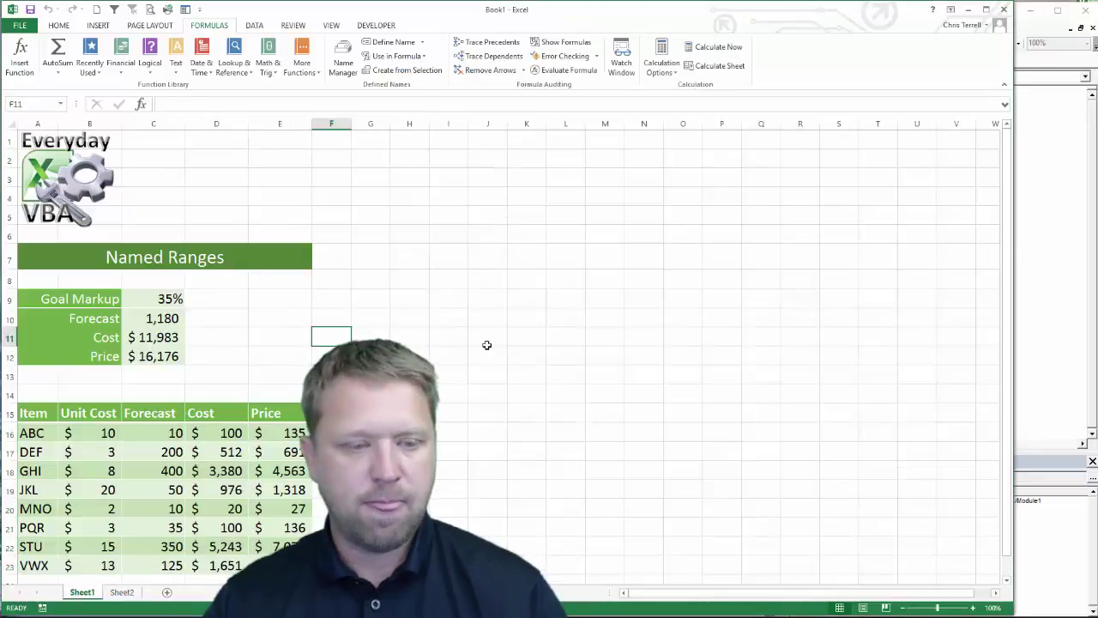
key(alt+F11)
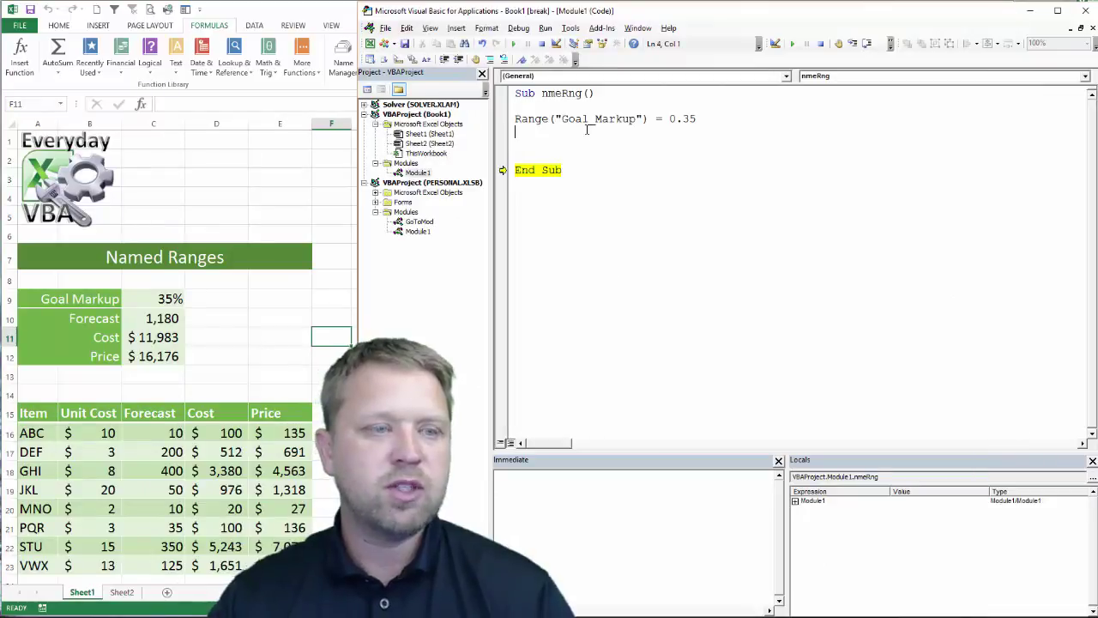
Add a Range("Price").Select line above End Sub in the nmeRng macro
key(Return)
text(P)
key(BackSpace)
text(Ran)
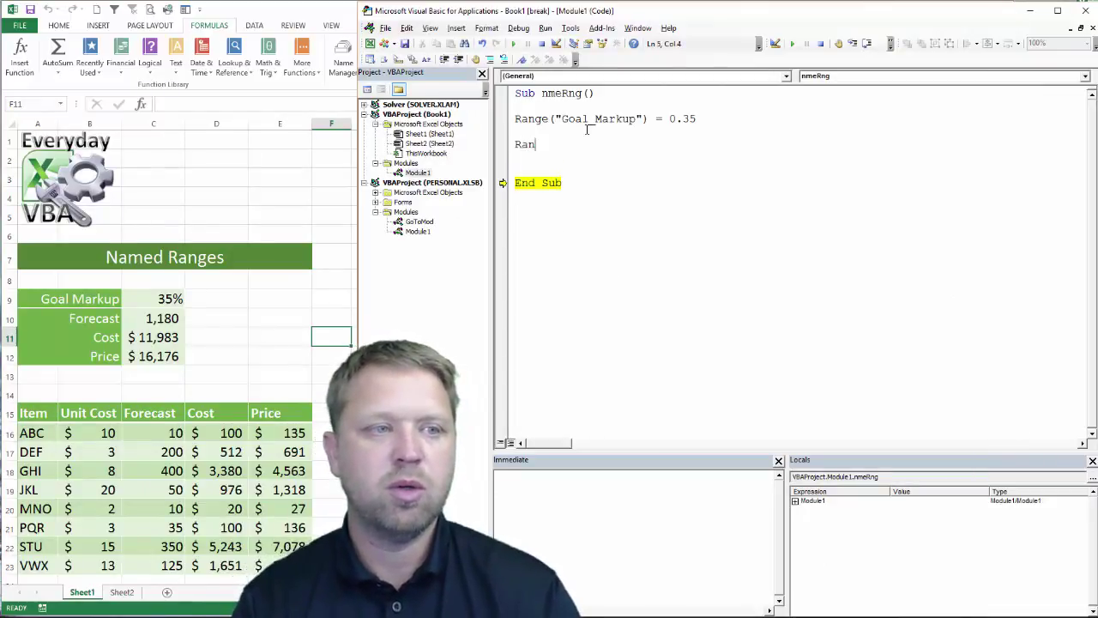
text(ge("Pr)
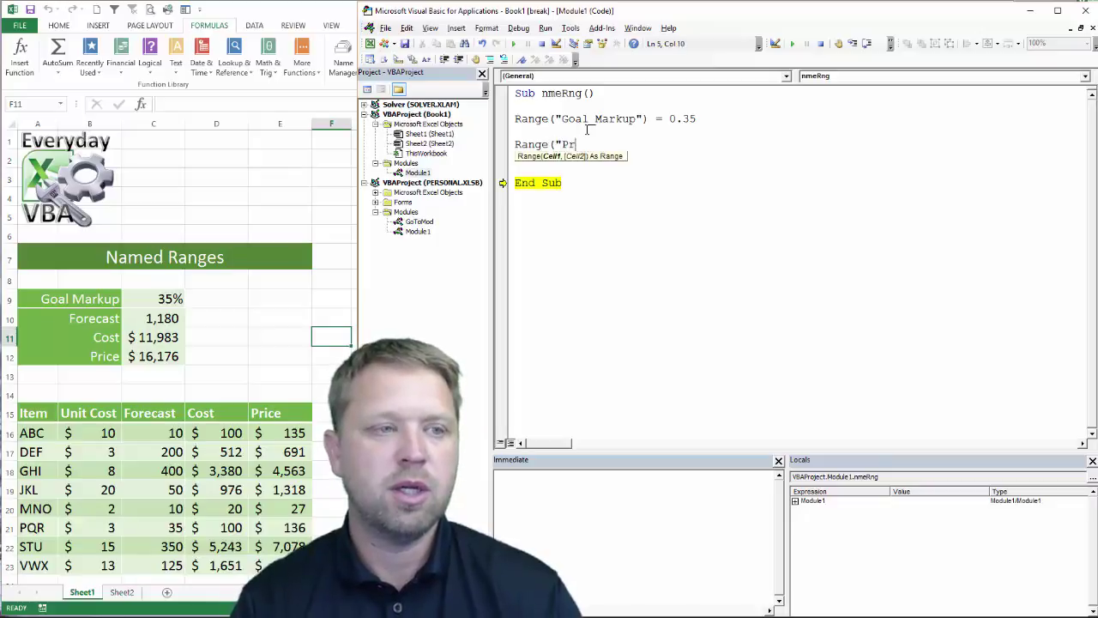
text(ice")).select)
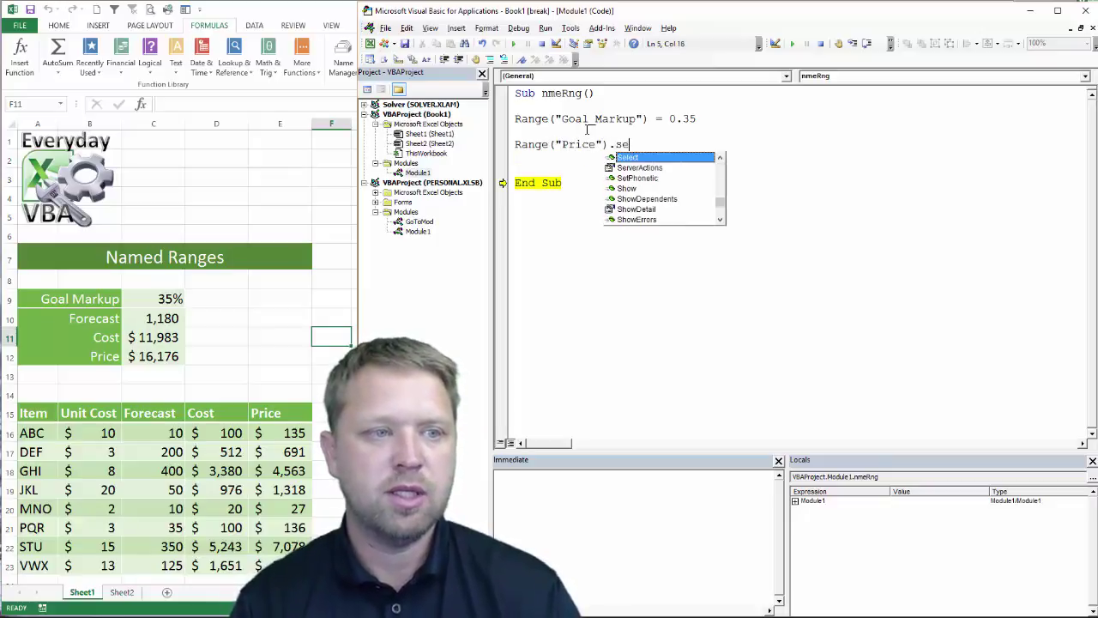
key(Tab)
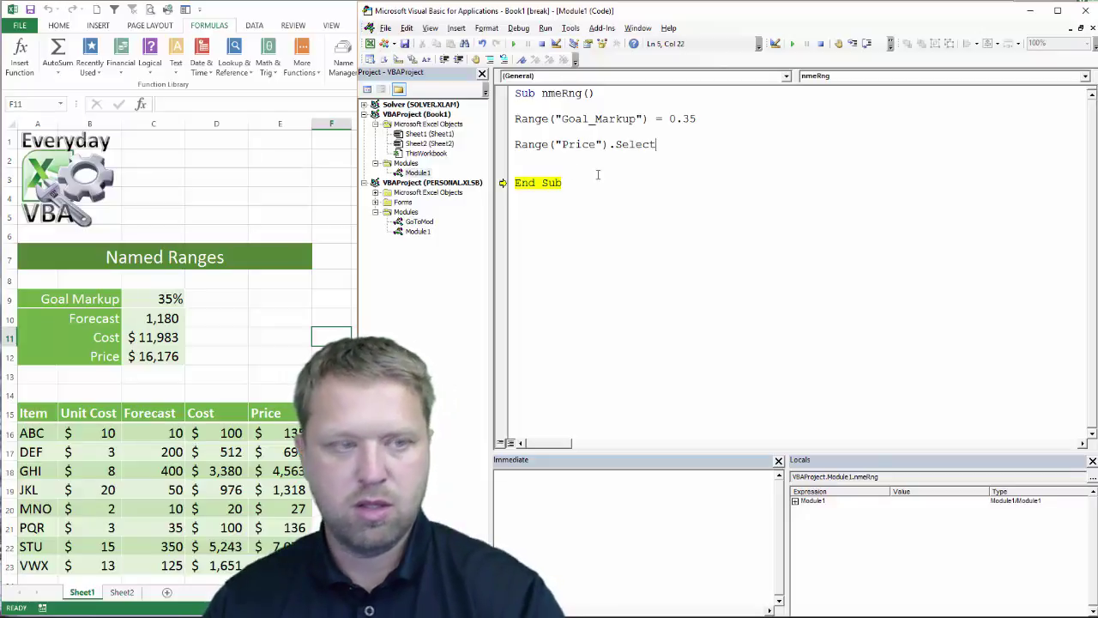
Step to the Price line, then rerun it with Sheet2 active, triggering run-time error 1004
key(F8)
key(F8)
key(F8)
key(F8)
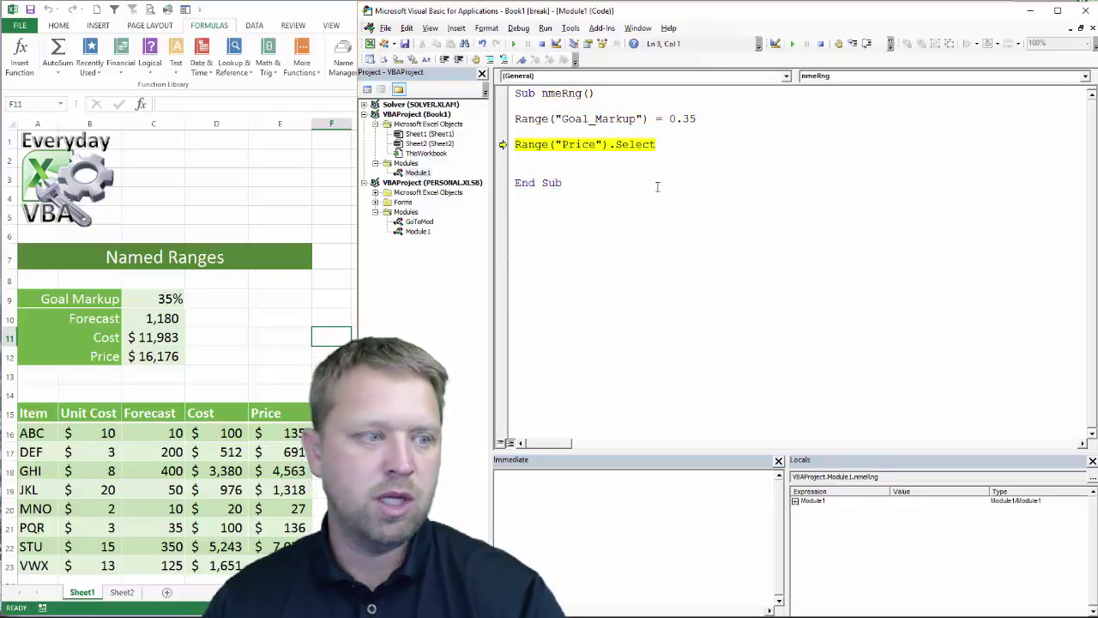
key(F8)
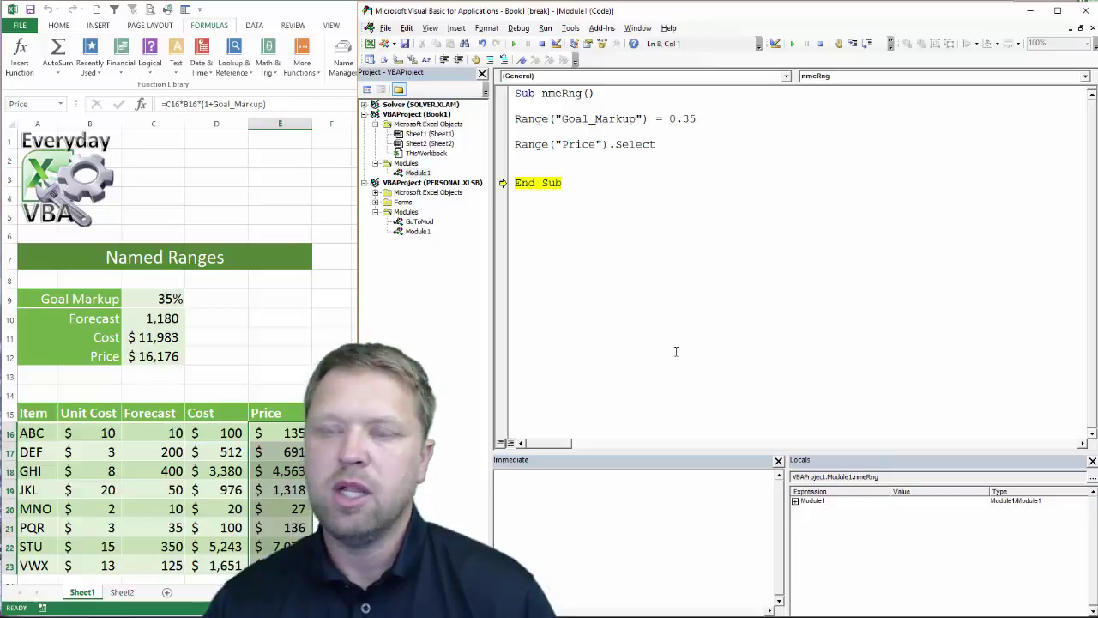
click(122, 592)
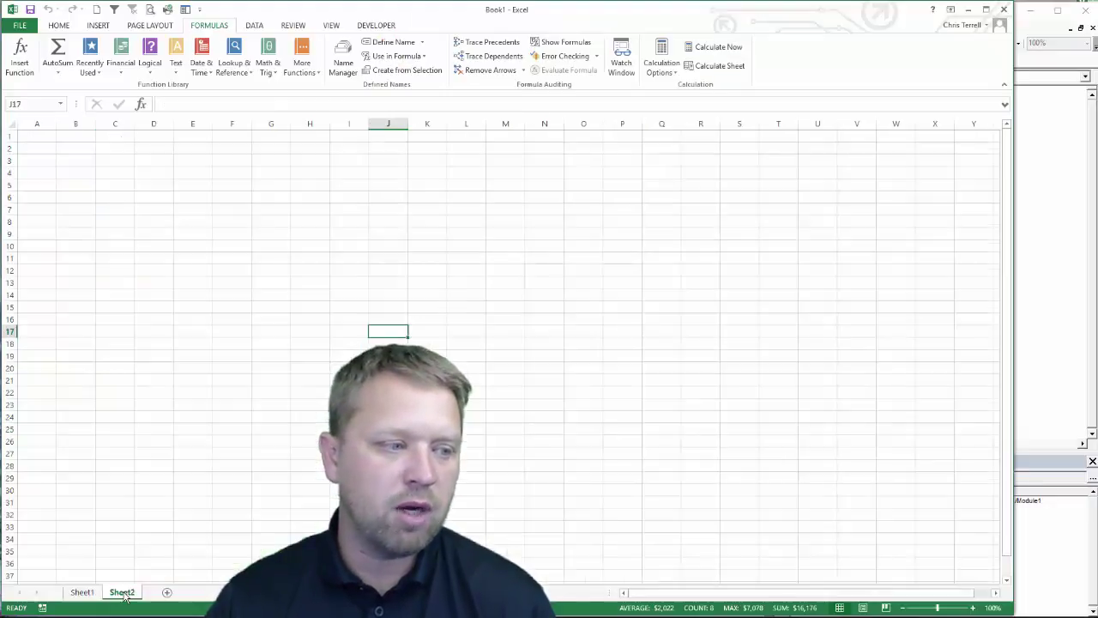
key(alt+F11)
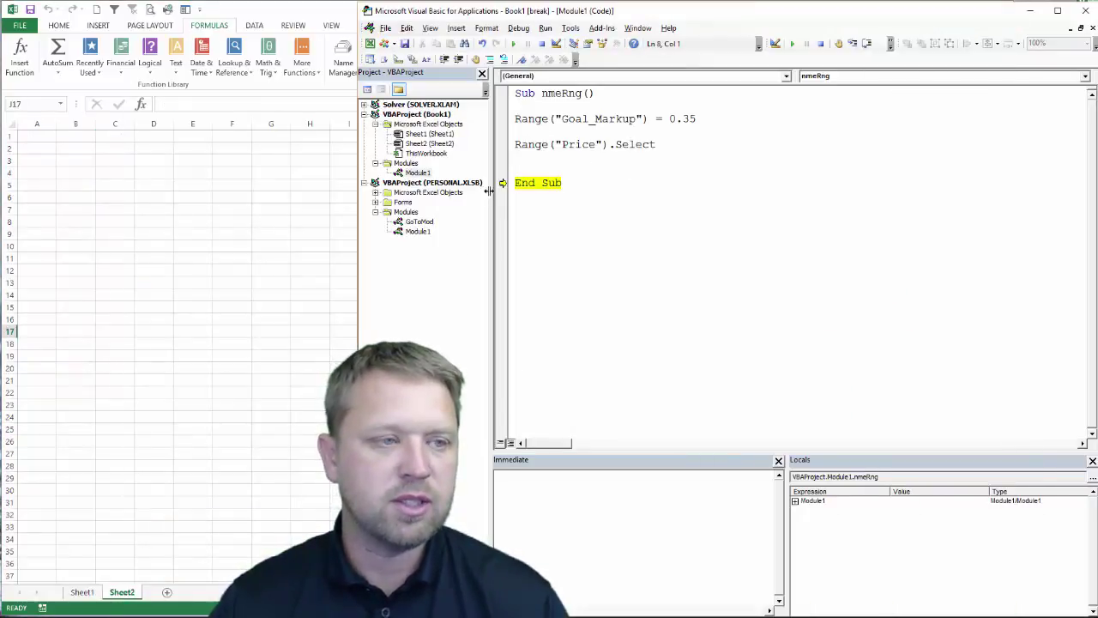
drag(506, 188, 506, 159)
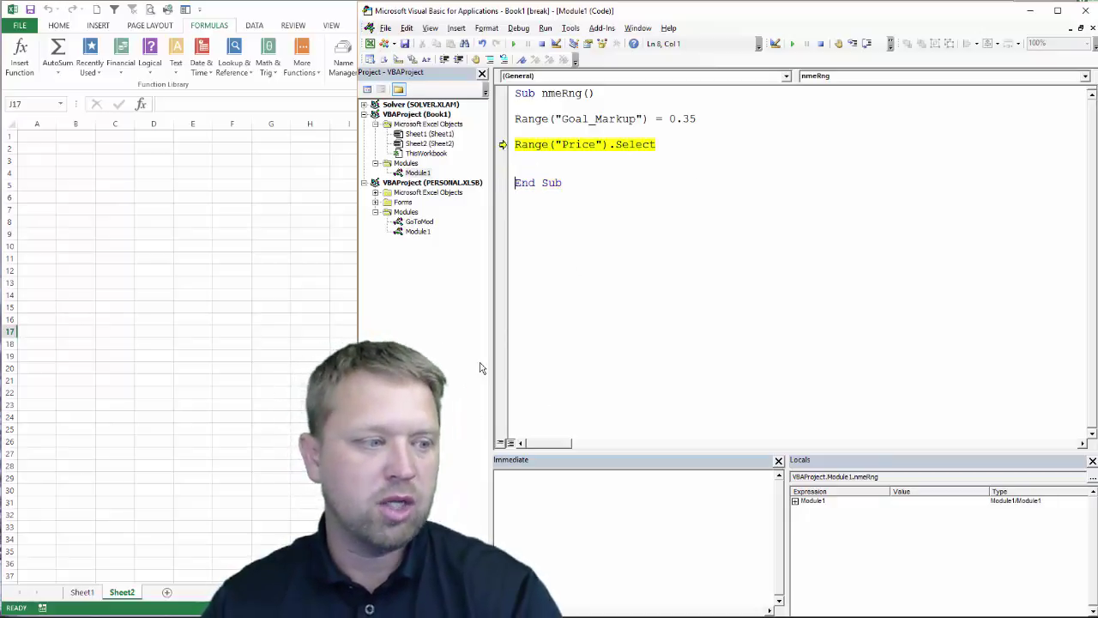
key(F5)
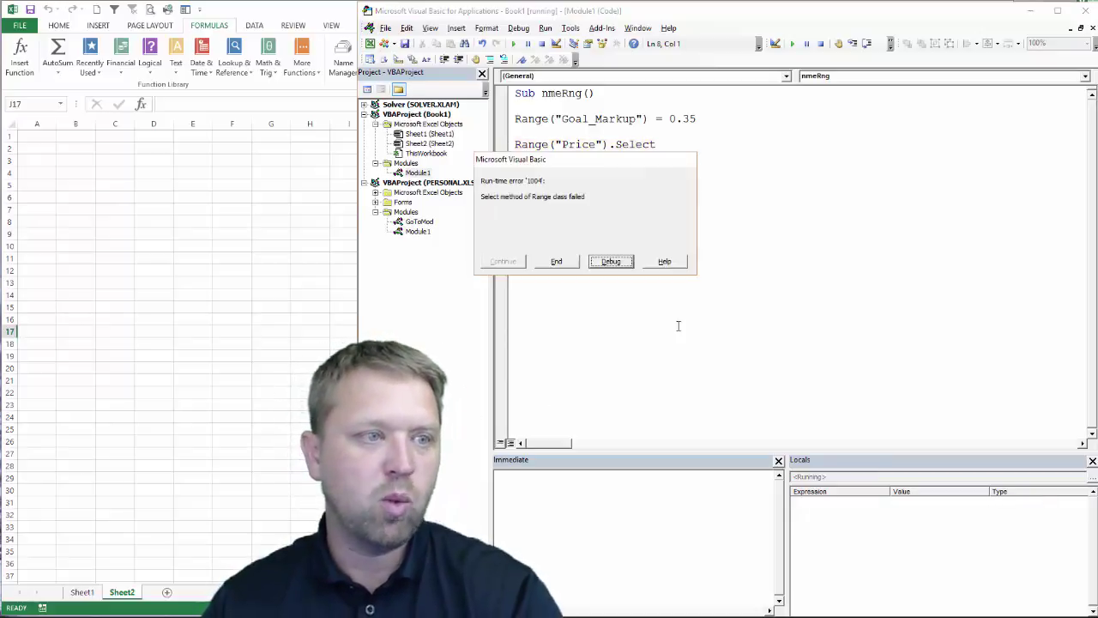
Debug the error and insert a Sheet1.Select line above the Price selection
click(611, 262)
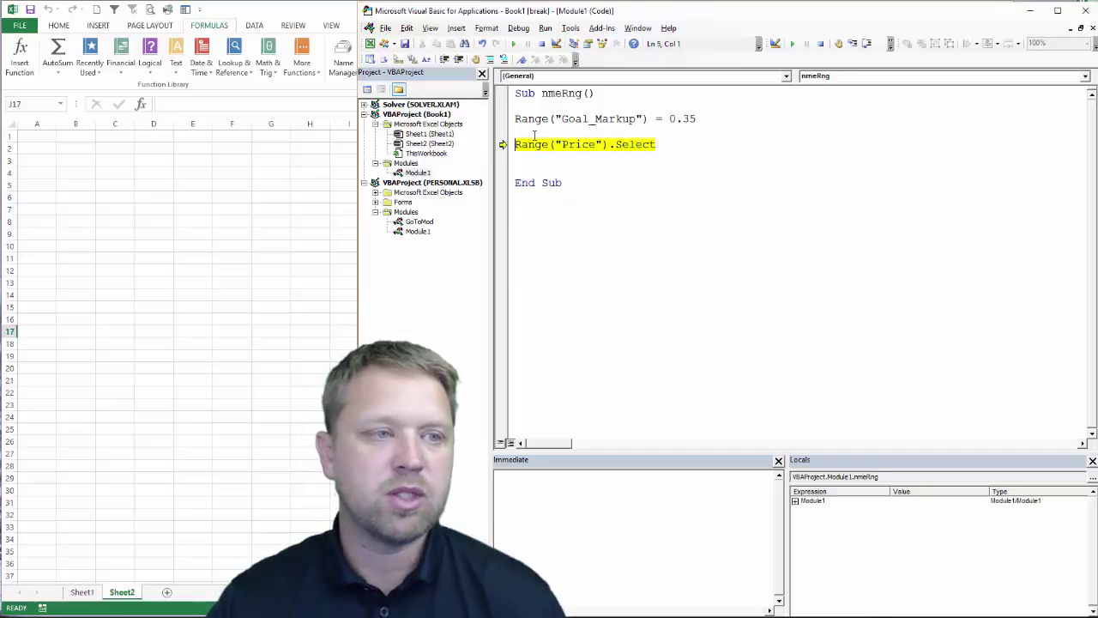
text(sheet1.sel)
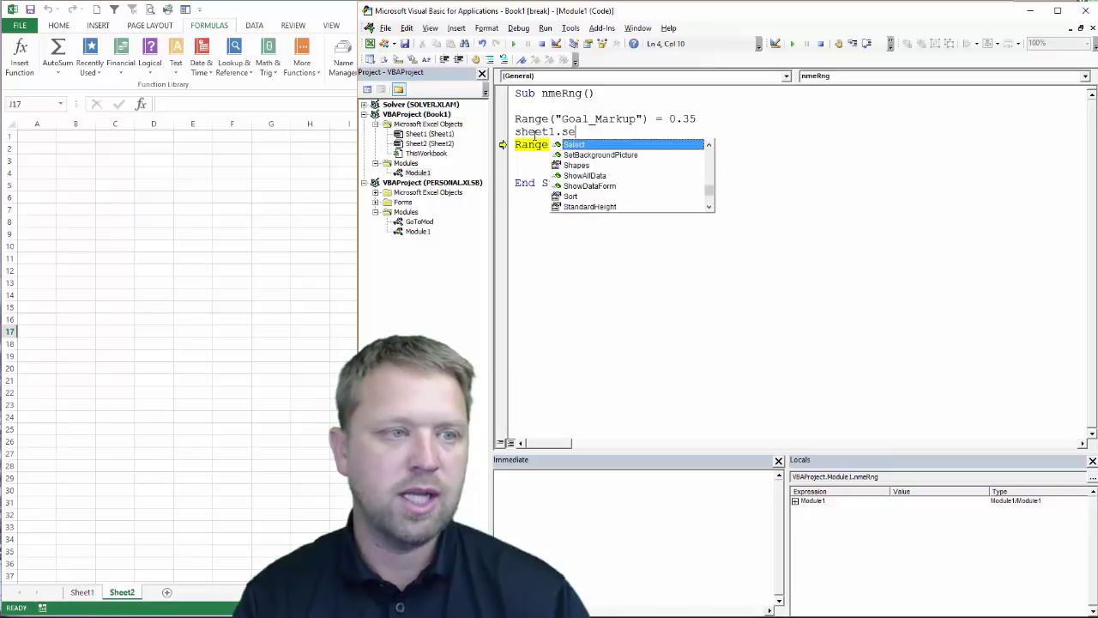
key(Tab)
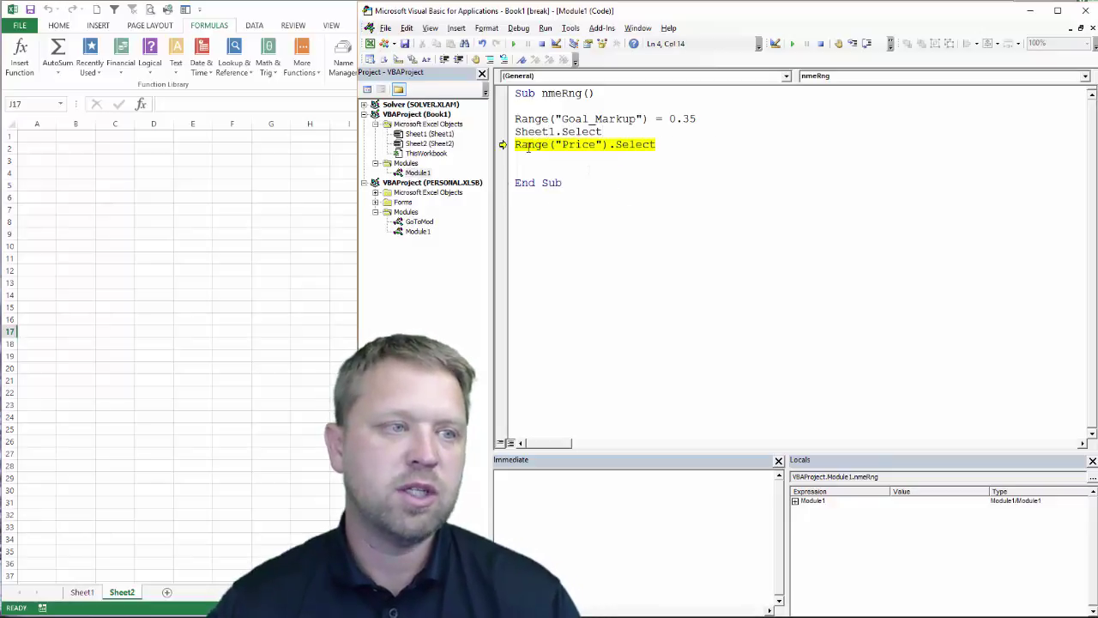
Restart execution at Sheet1.Select and step to End Sub, bringing Sheet1's pricing table forward
drag(505, 145, 505, 131)
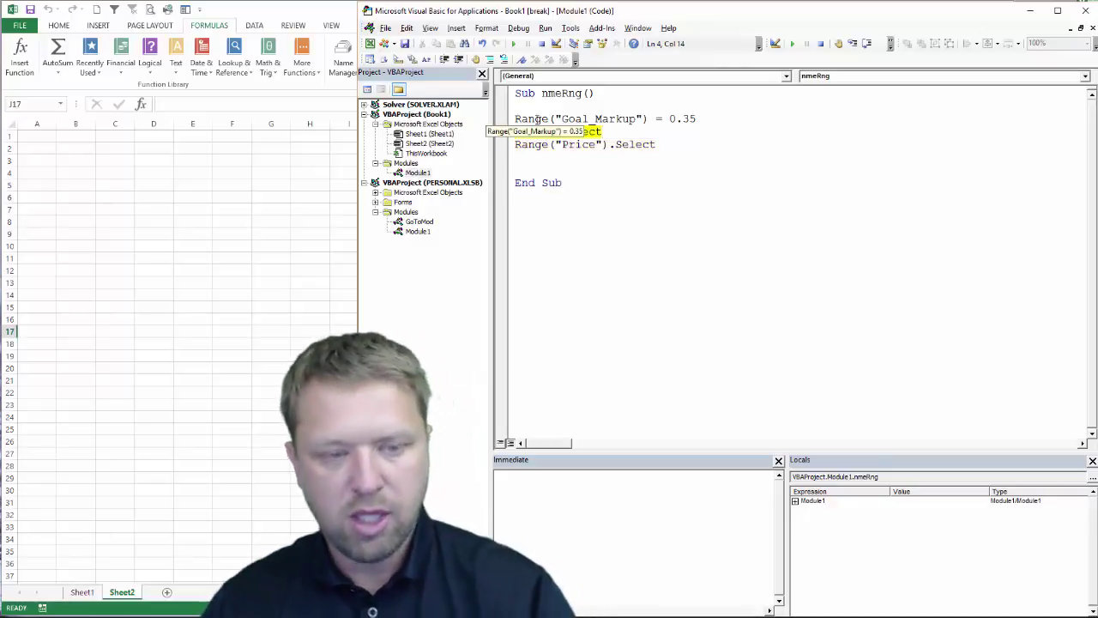
key(F8)
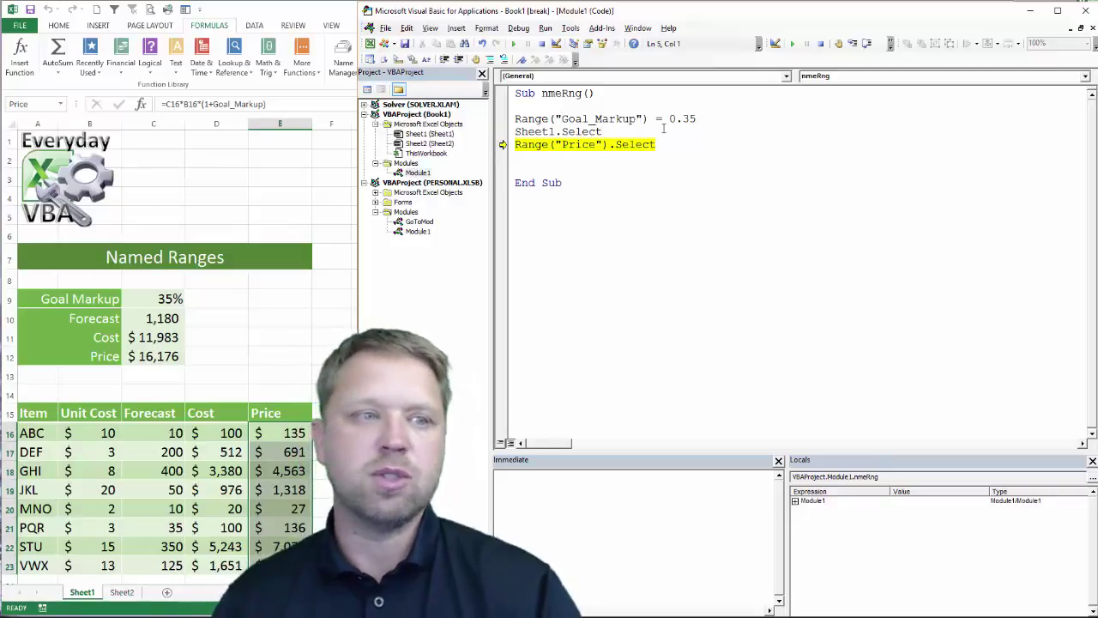
key(F8)
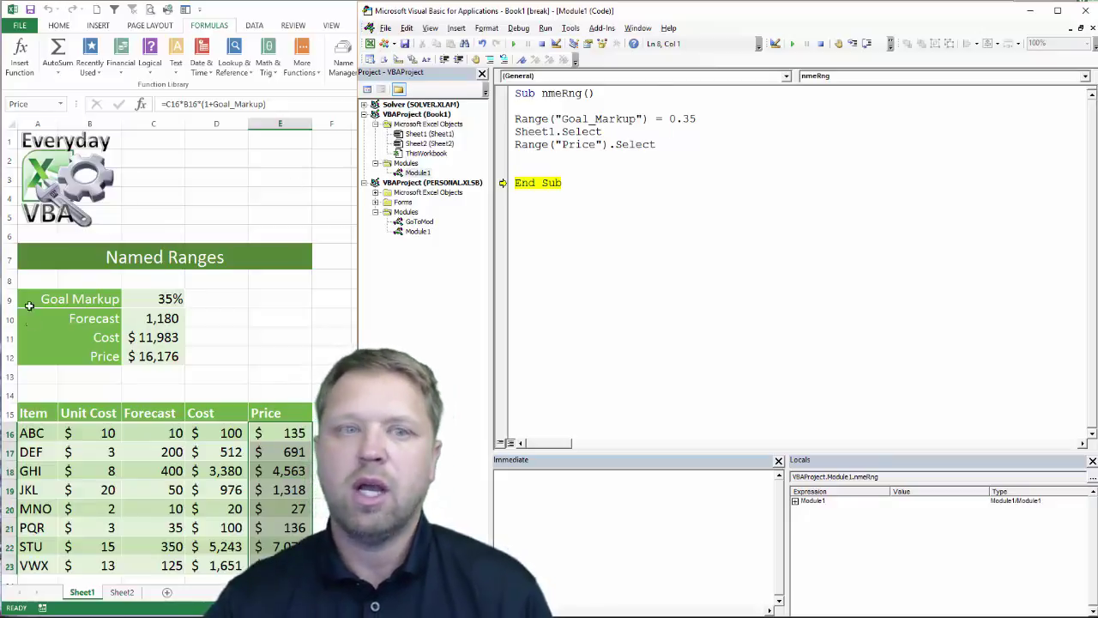
click(163, 184)
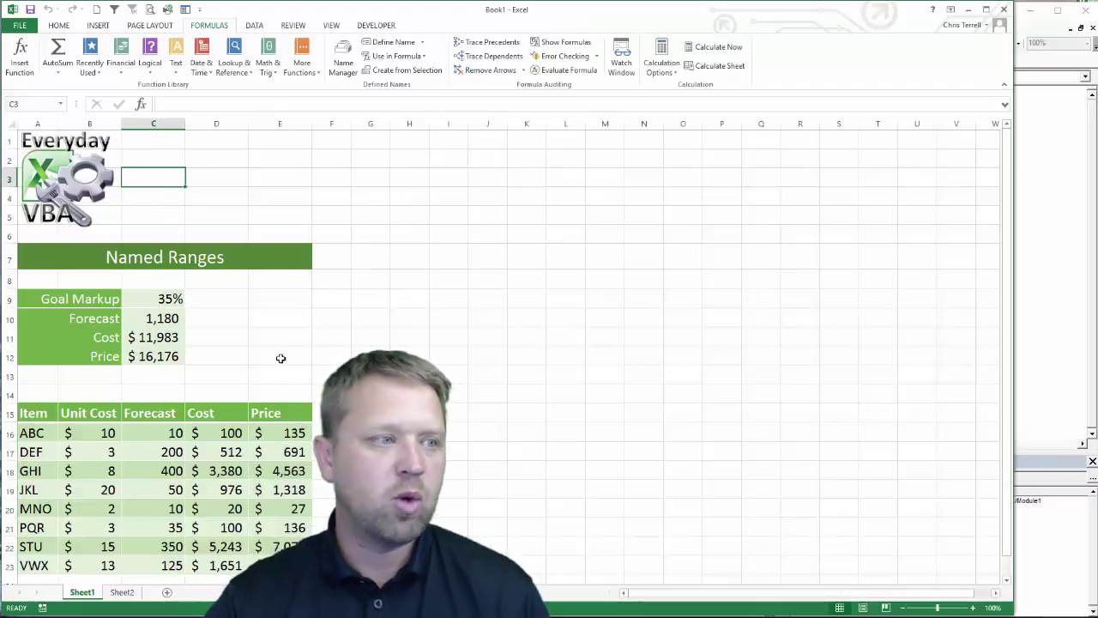
Delete the Goal_Markup name in Name Manager, leaving #NAME? errors in E16 and C12
click(410, 173)
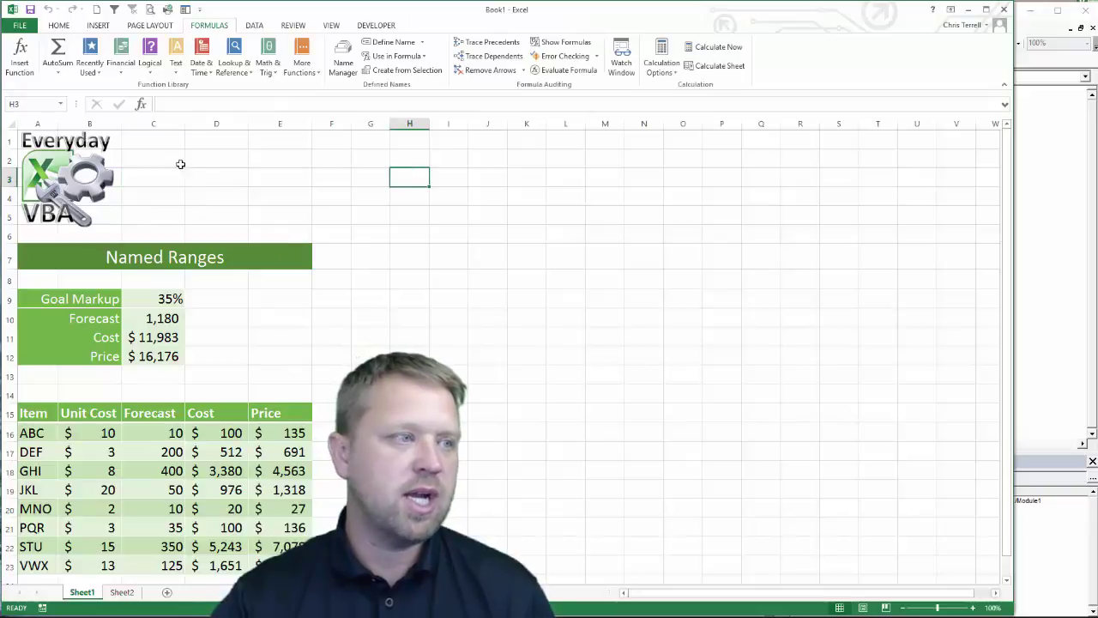
click(177, 292)
click(343, 53)
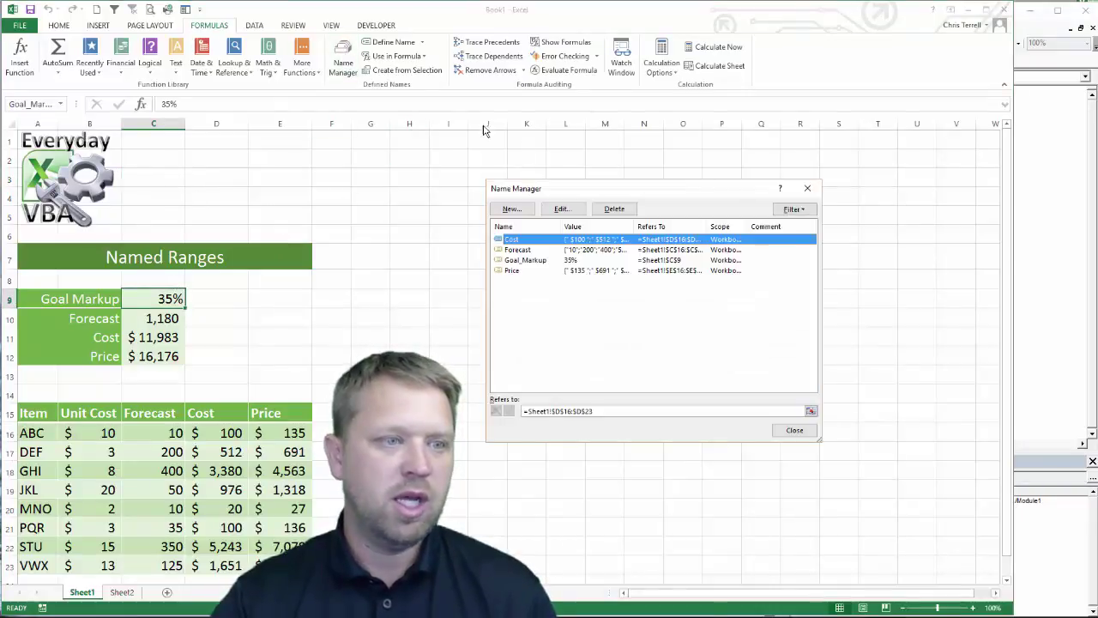
click(518, 270)
key(Up)
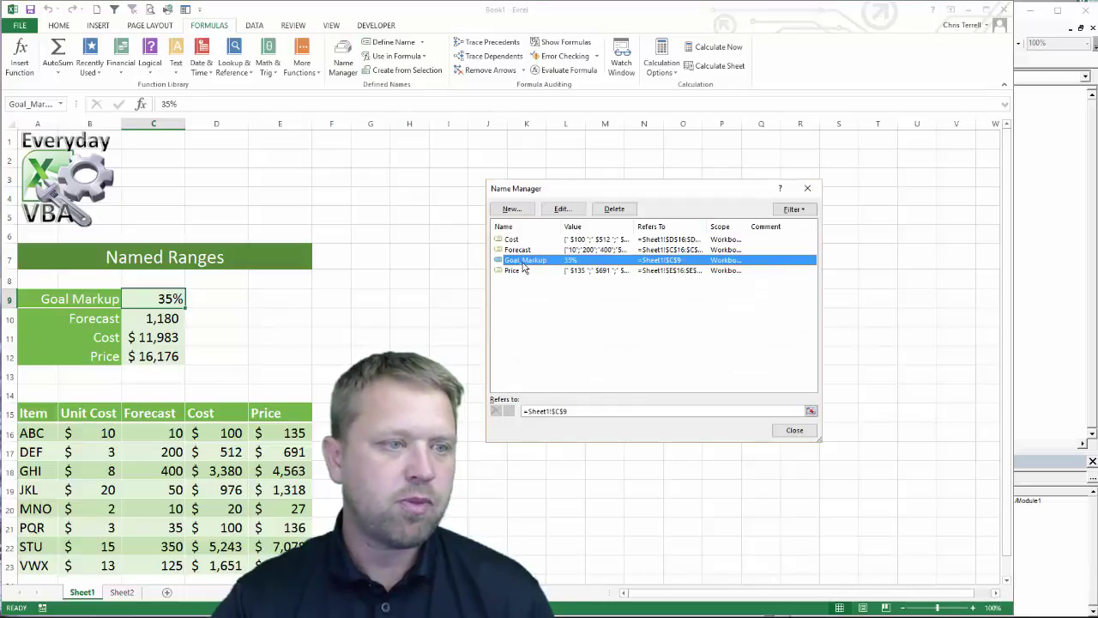
click(613, 208)
click(563, 336)
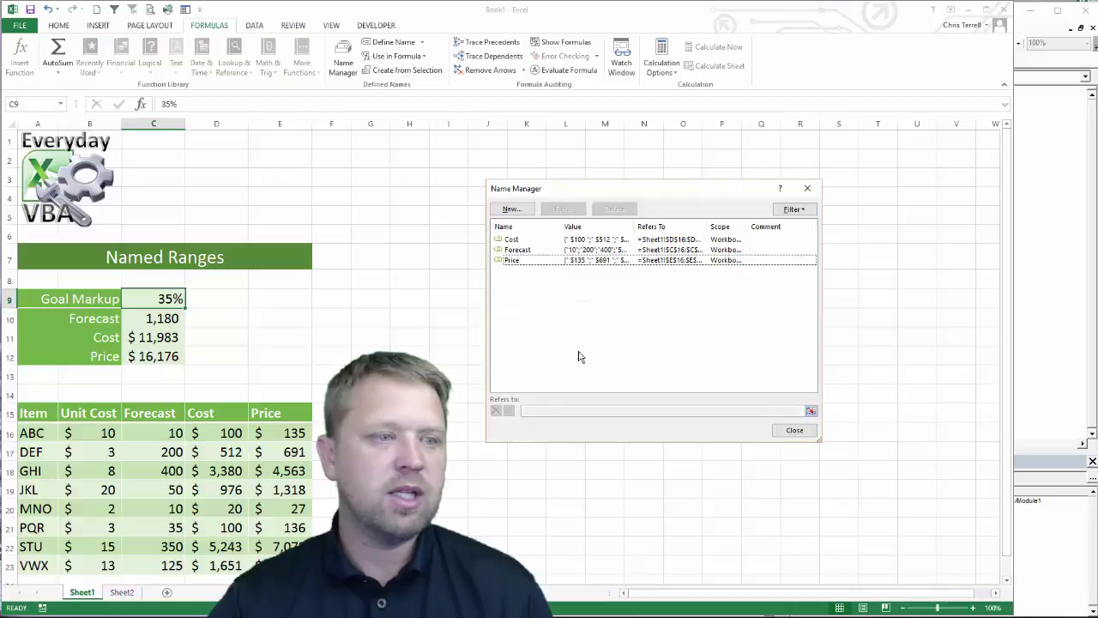
click(802, 435)
click(273, 432)
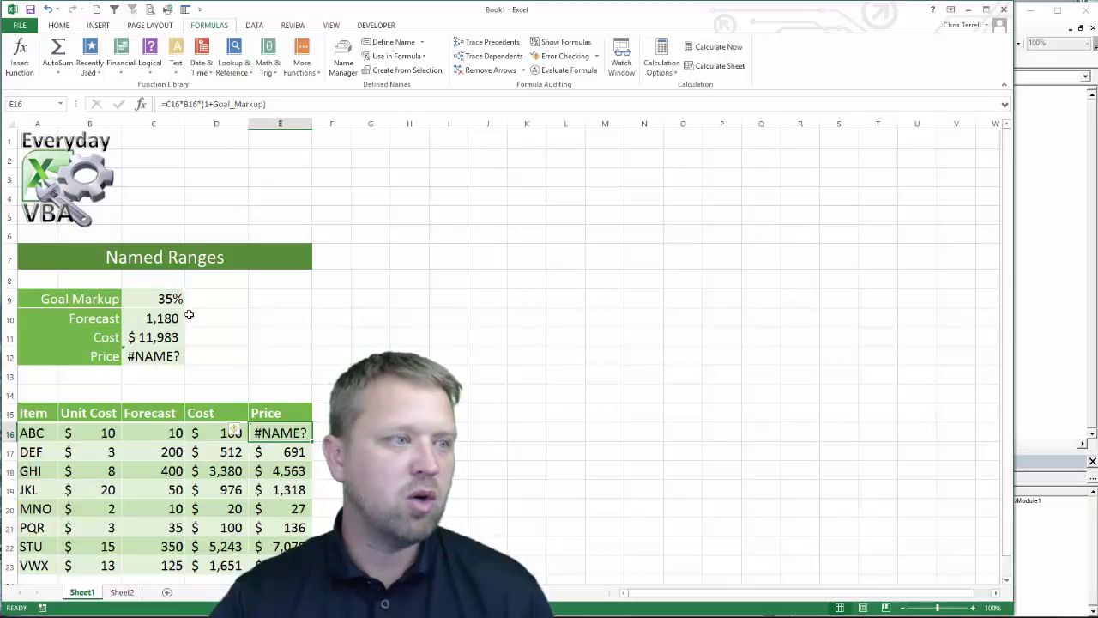
Check C9 and the =SUM(Price) total in C12, then rerun nmeRng into error 1004
click(153, 299)
click(173, 357)
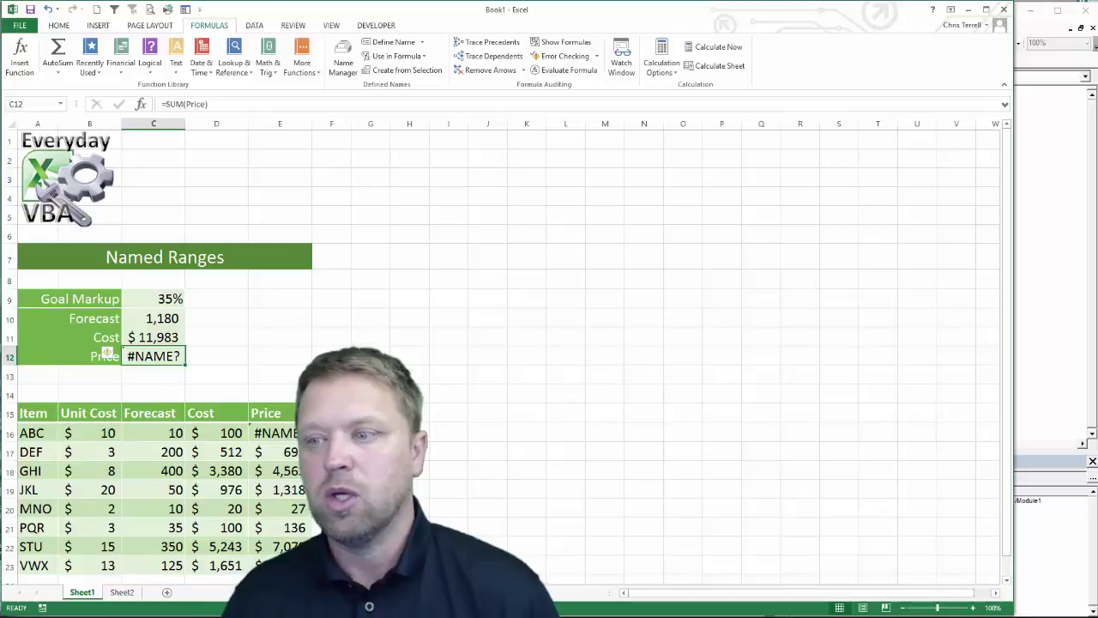
click(1054, 214)
key(F8)
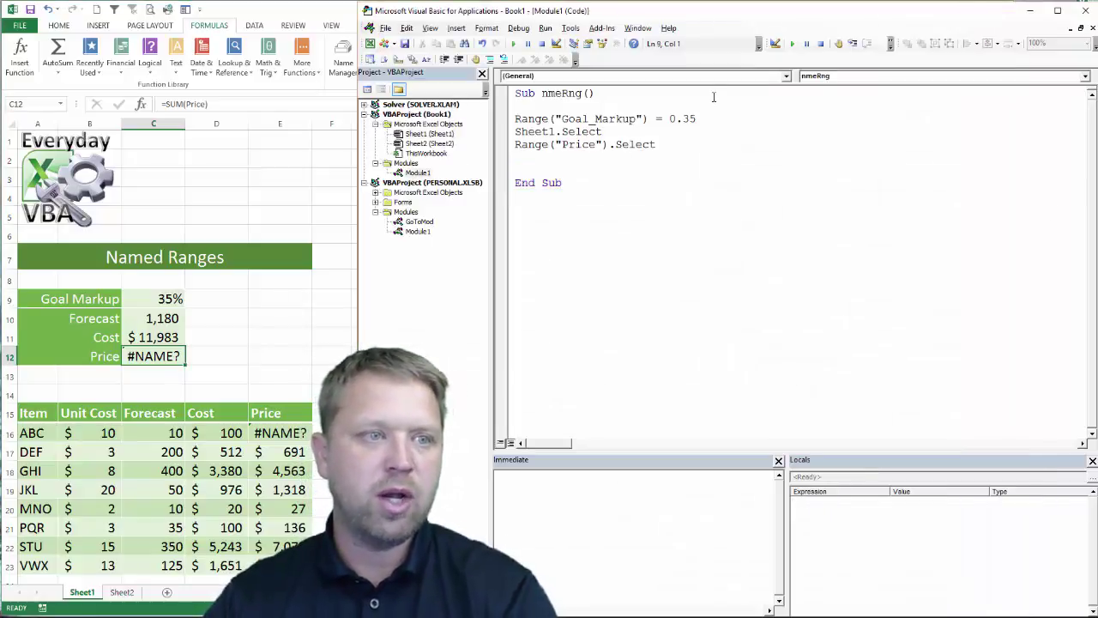
key(F8)
key(F8)
key(F8)
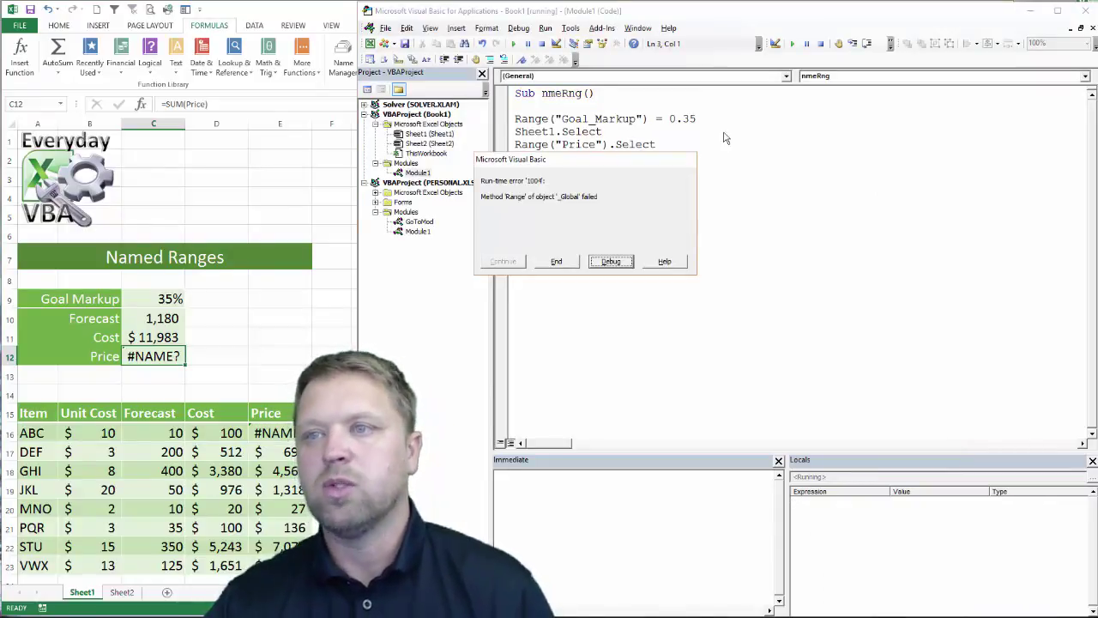
click(614, 263)
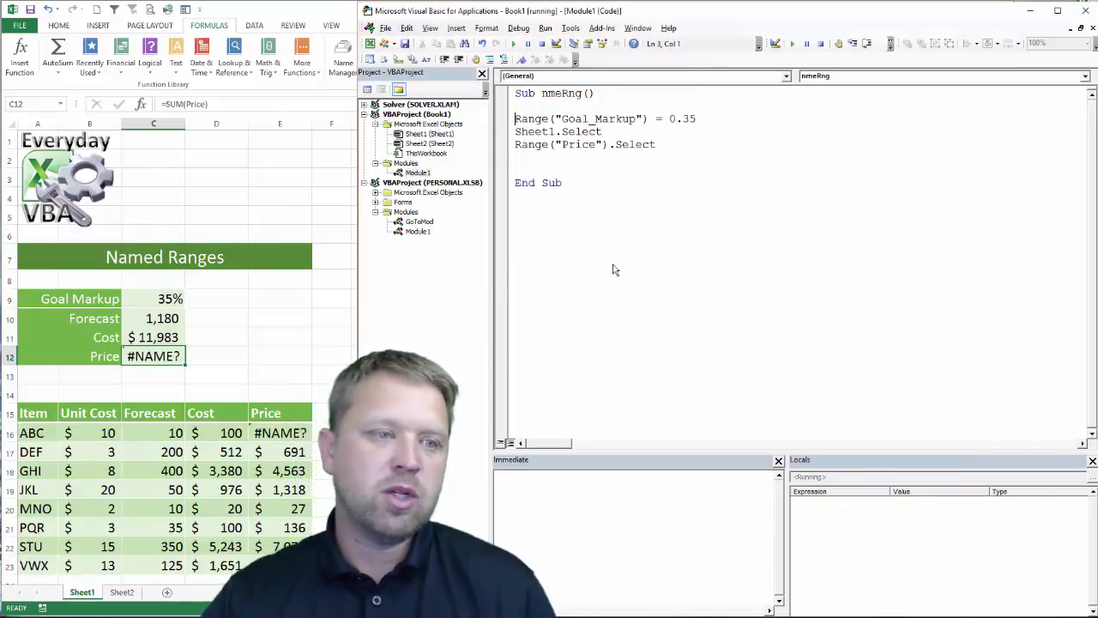